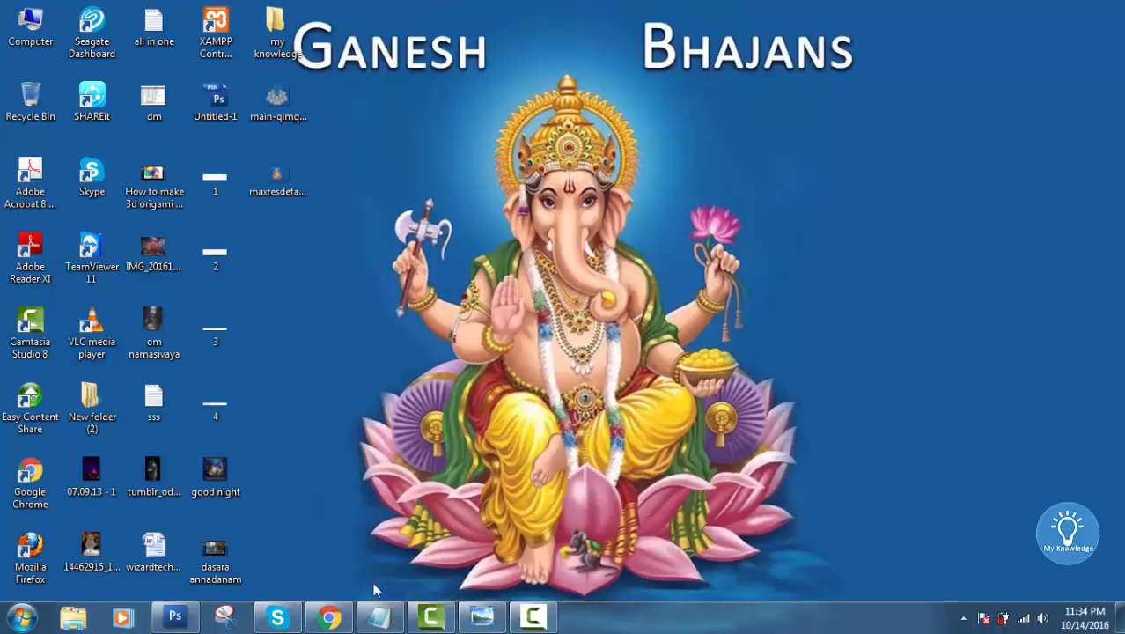
# Switch to Chrome and open the Google home page in a new tab.
pyautogui.click(329, 616)
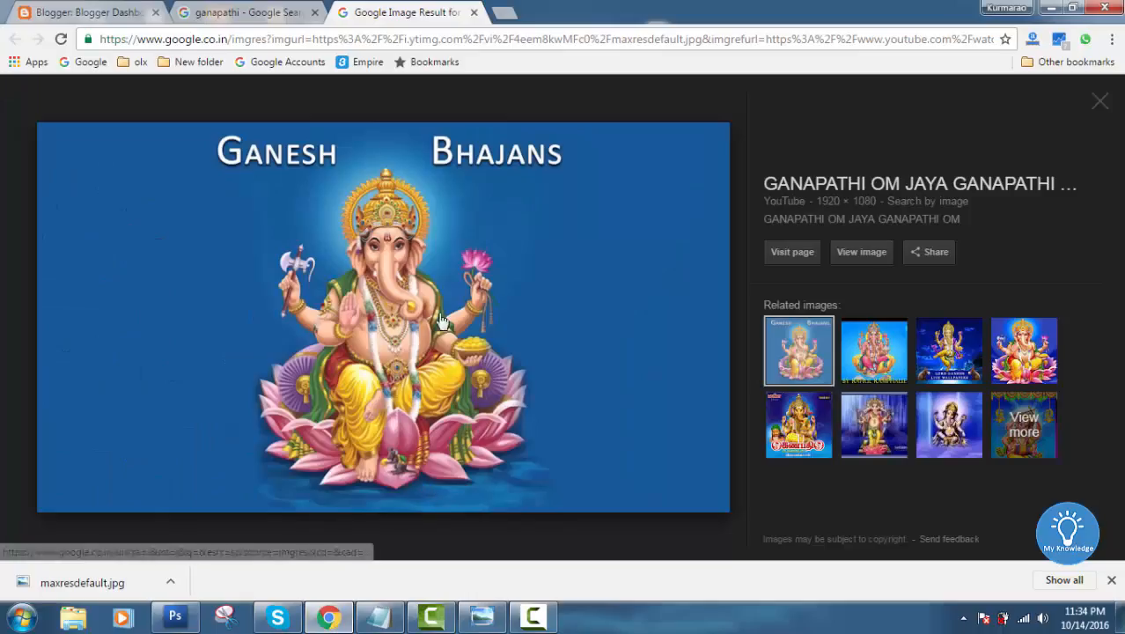
pyautogui.click(259, 10)
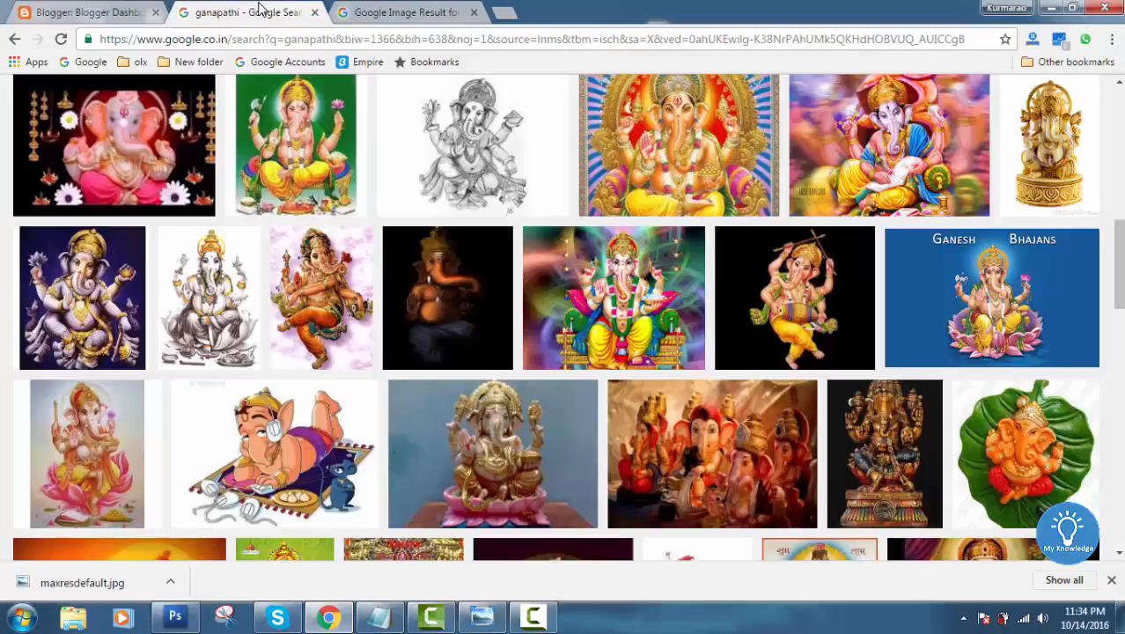
pyautogui.click(406, 12)
pyautogui.click(504, 13)
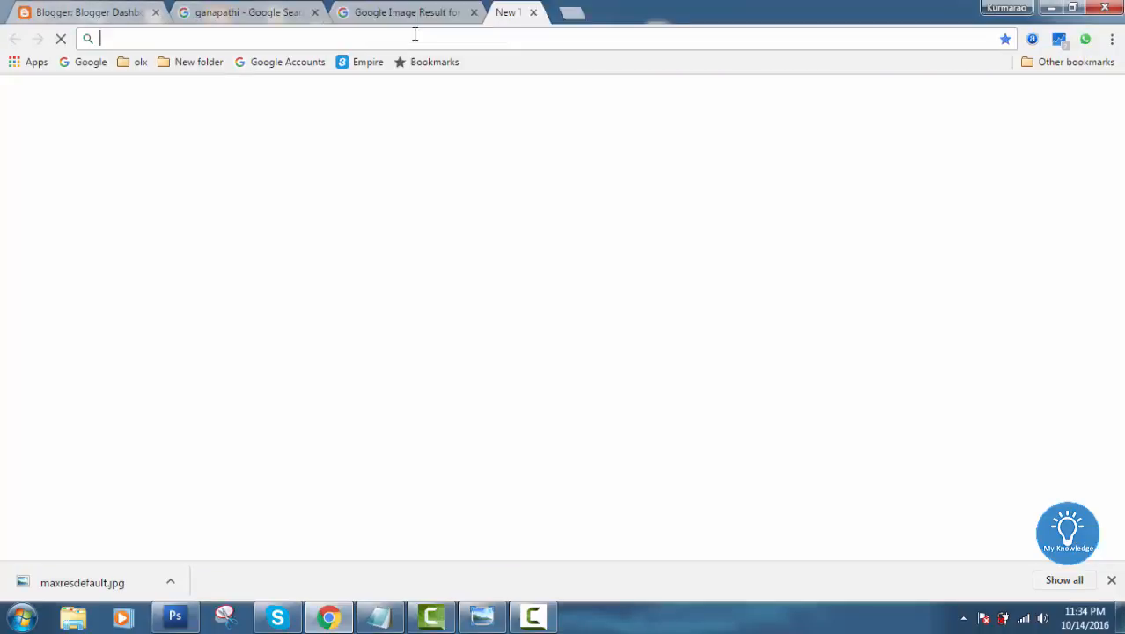
pyautogui.click(86, 65)
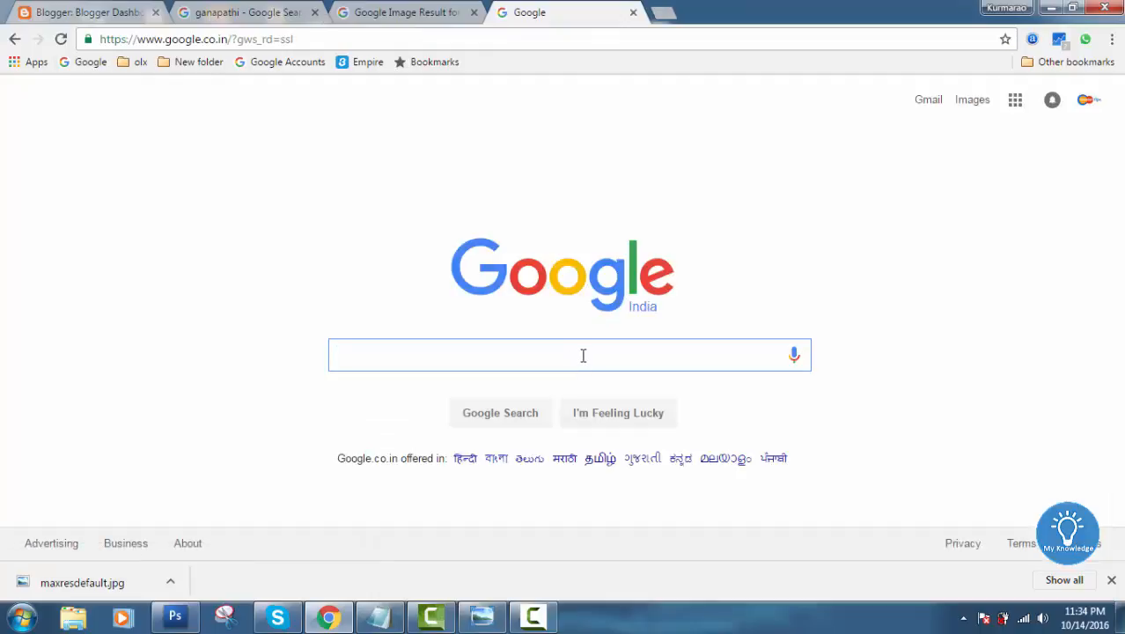
# Search Google for "freepik".
pyautogui.write('fee')
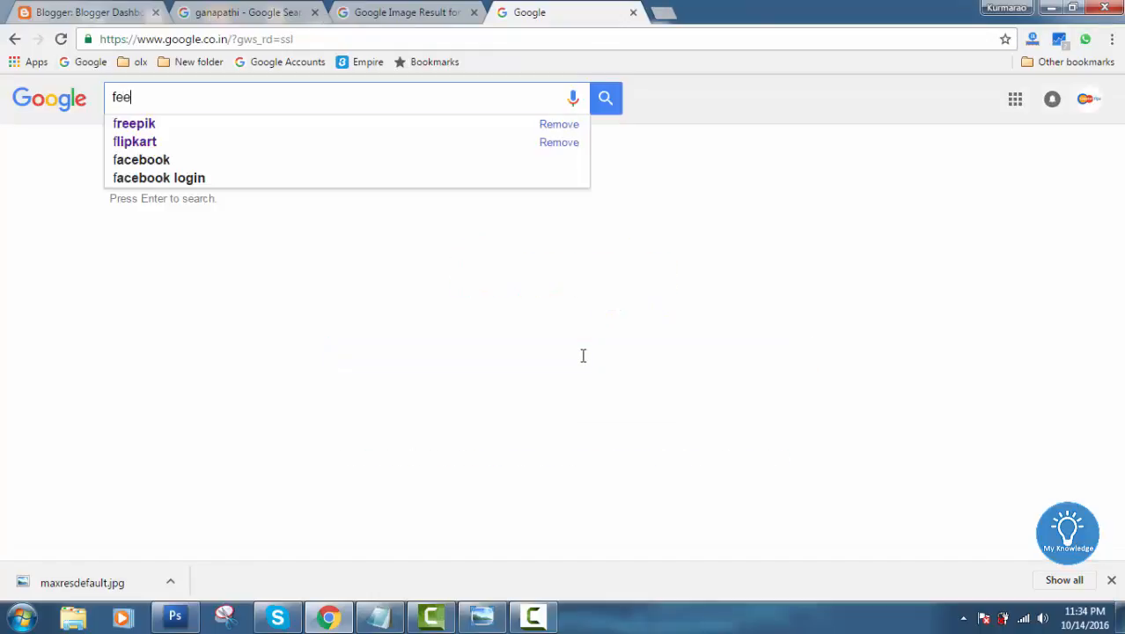
pyautogui.write('t')
pyautogui.press('BackSpace')
pyautogui.press('BackSpace')
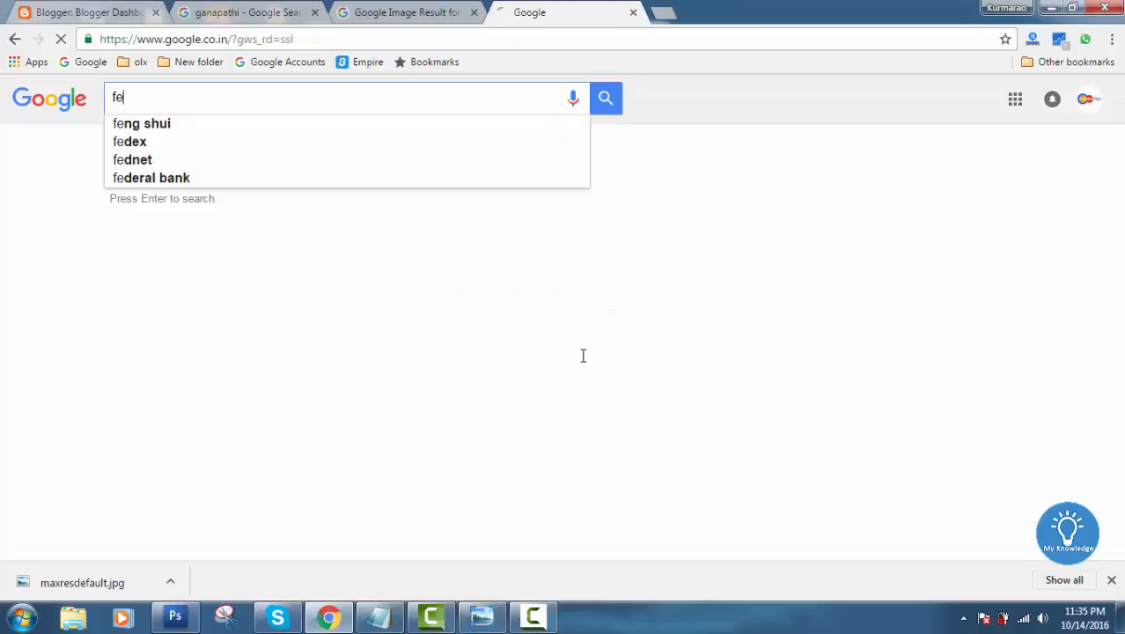
pyautogui.press('BackSpace')
pyautogui.write('re')
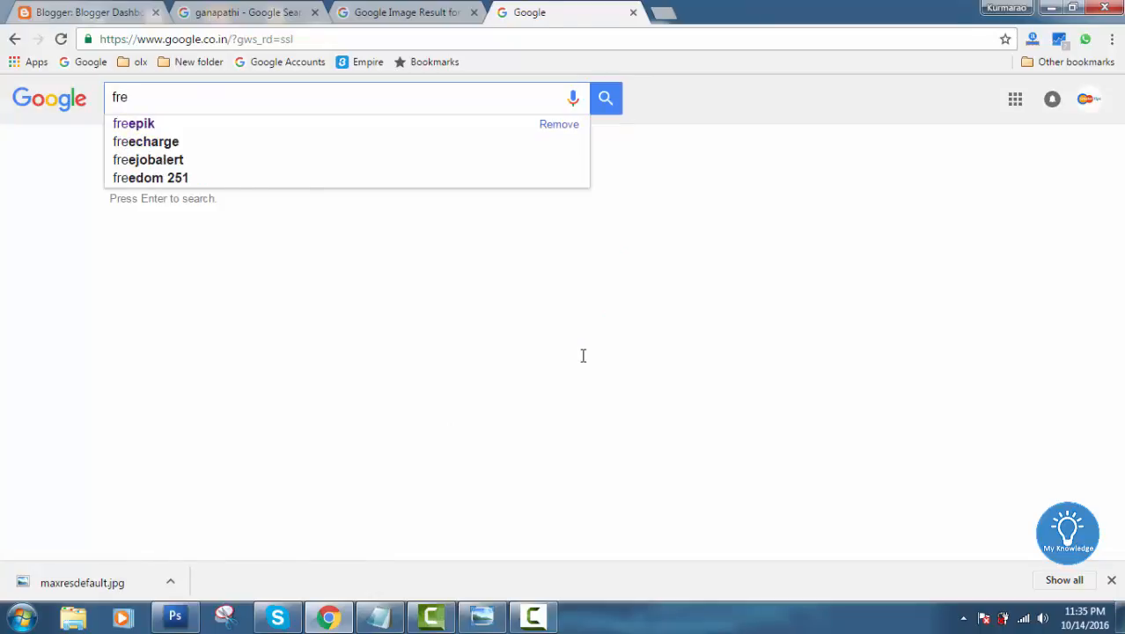
pyautogui.write('epik')
pyautogui.press('Return')
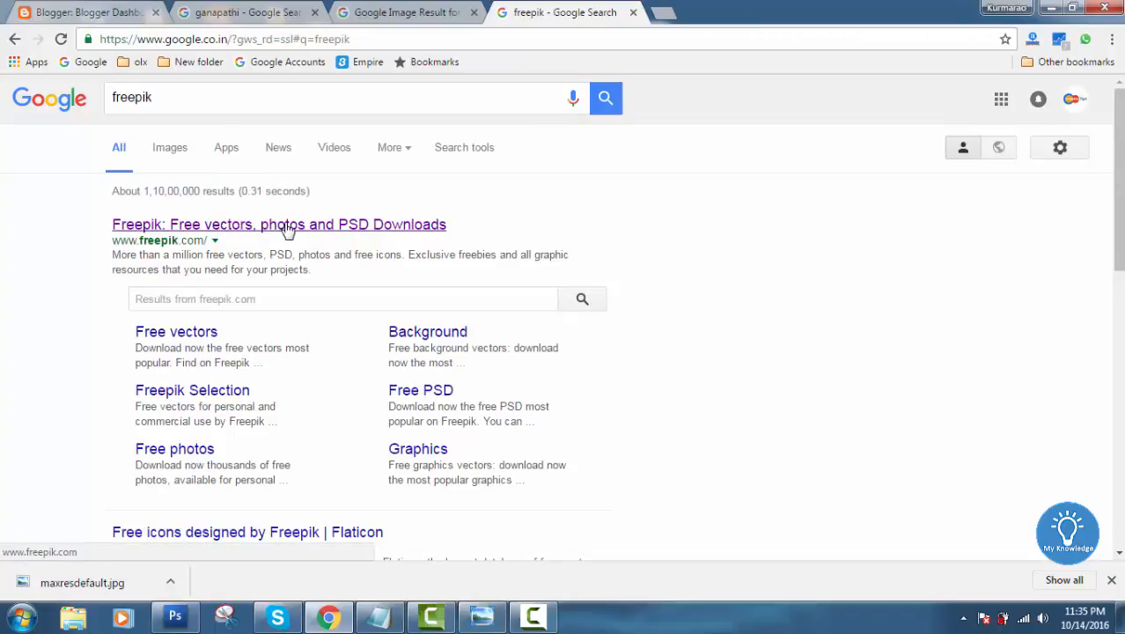
# Open the Freepik website from the search results in a new tab and highlight its web address and main heading.
pyautogui.middleClick(180, 231)
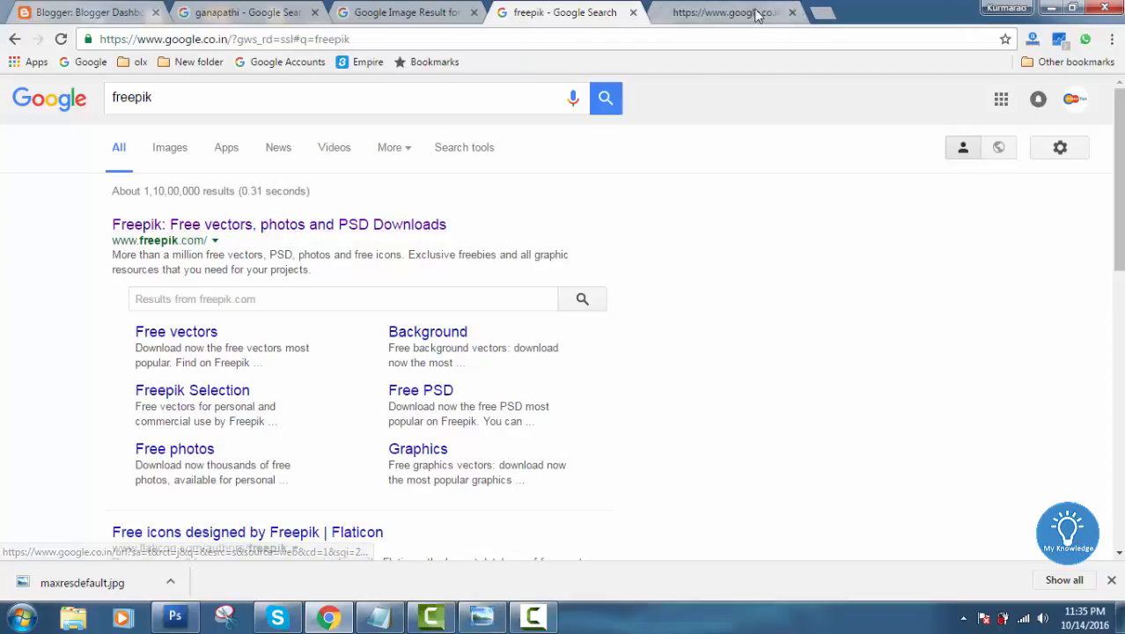
pyautogui.click(752, 14)
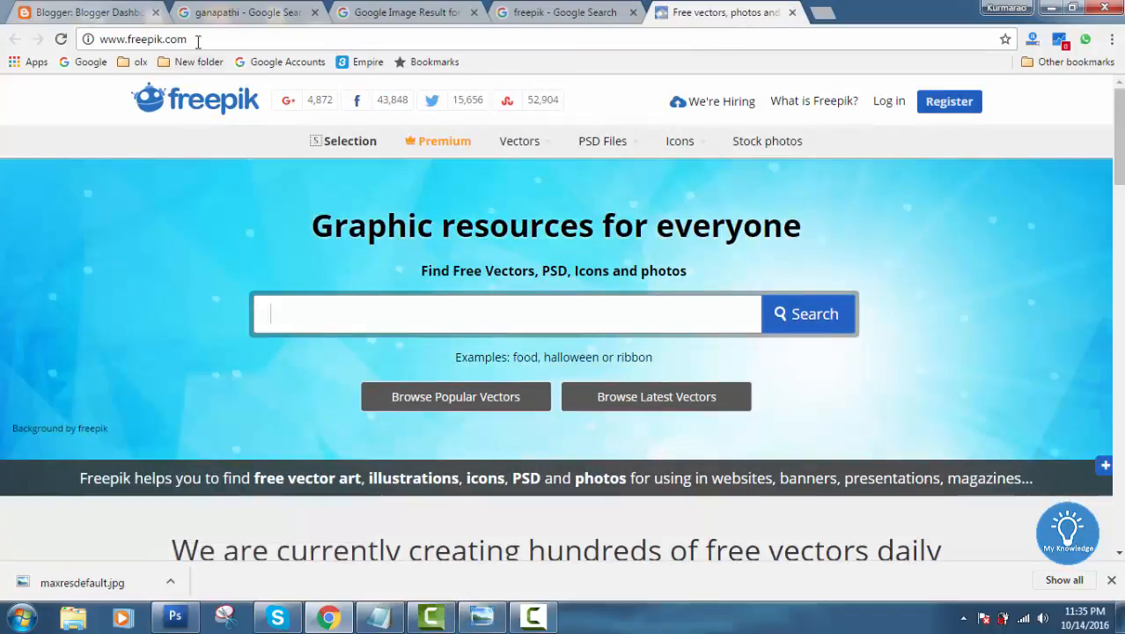
pyautogui.moveTo(197, 39); pyautogui.dragTo(78, 41)
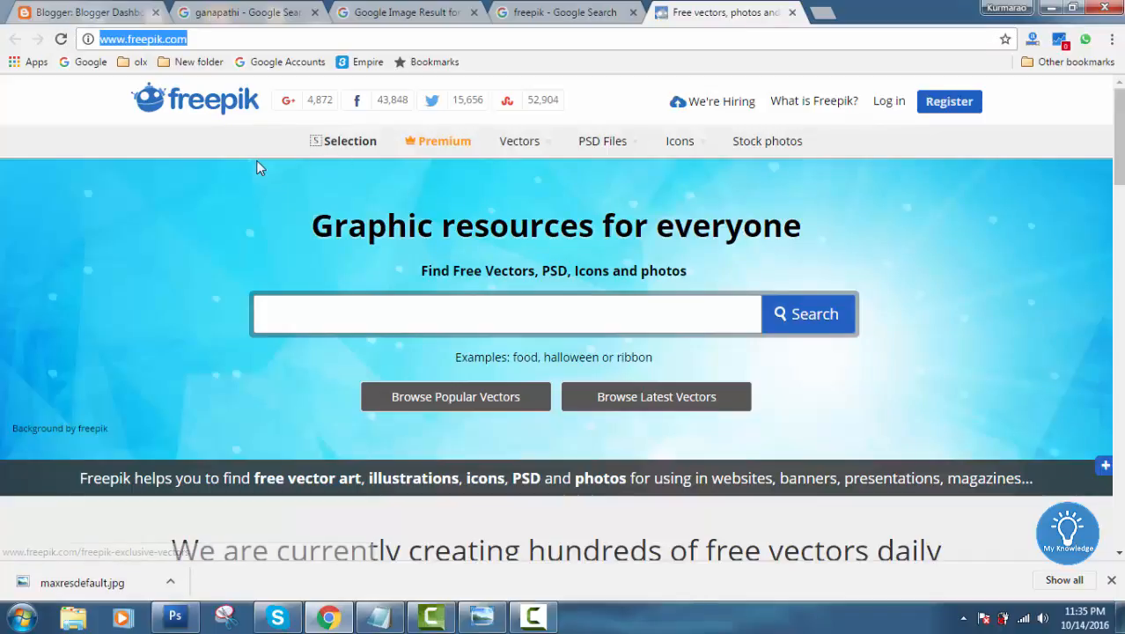
pyautogui.moveTo(311, 225); pyautogui.dragTo(804, 226)
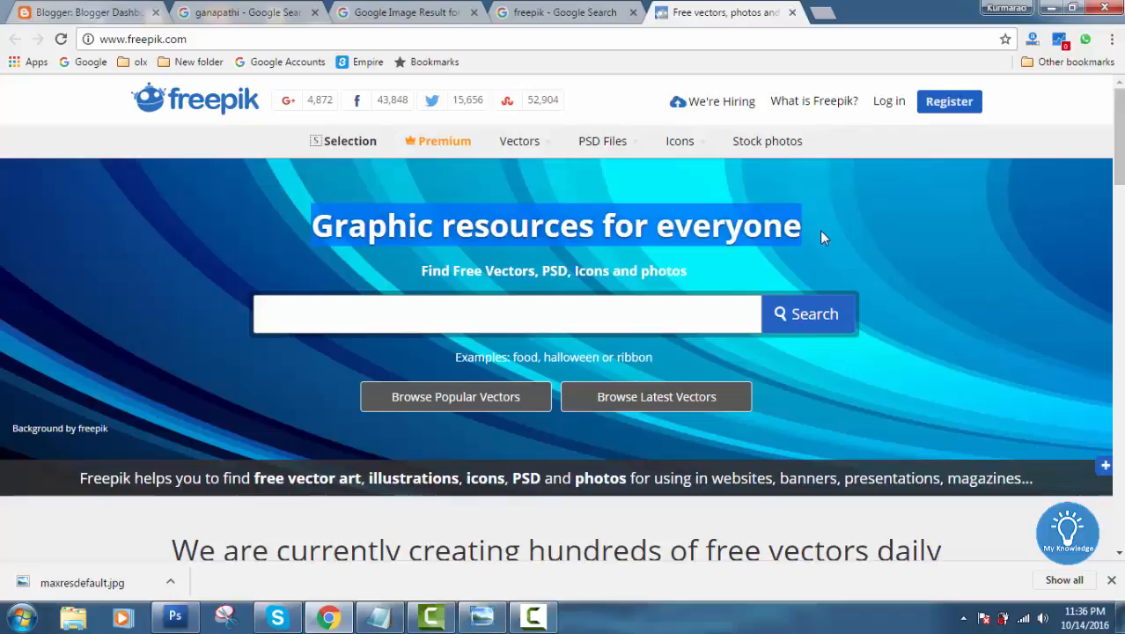
# Search Freepik for "vector background" using the suggested search term.
pyautogui.click(611, 312)
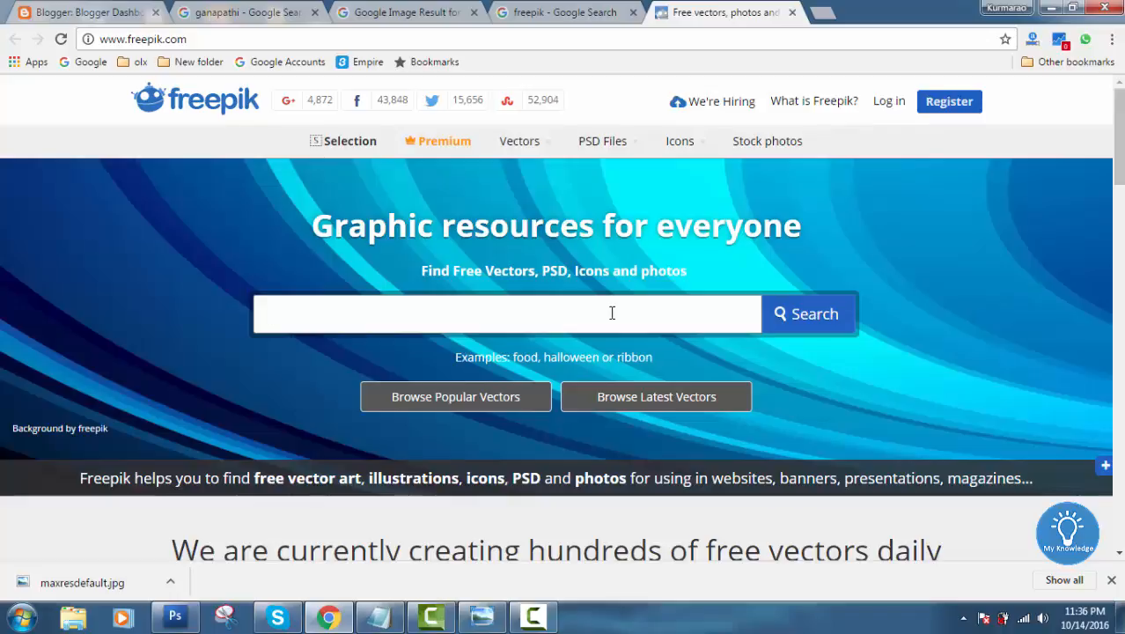
pyautogui.write('vector')
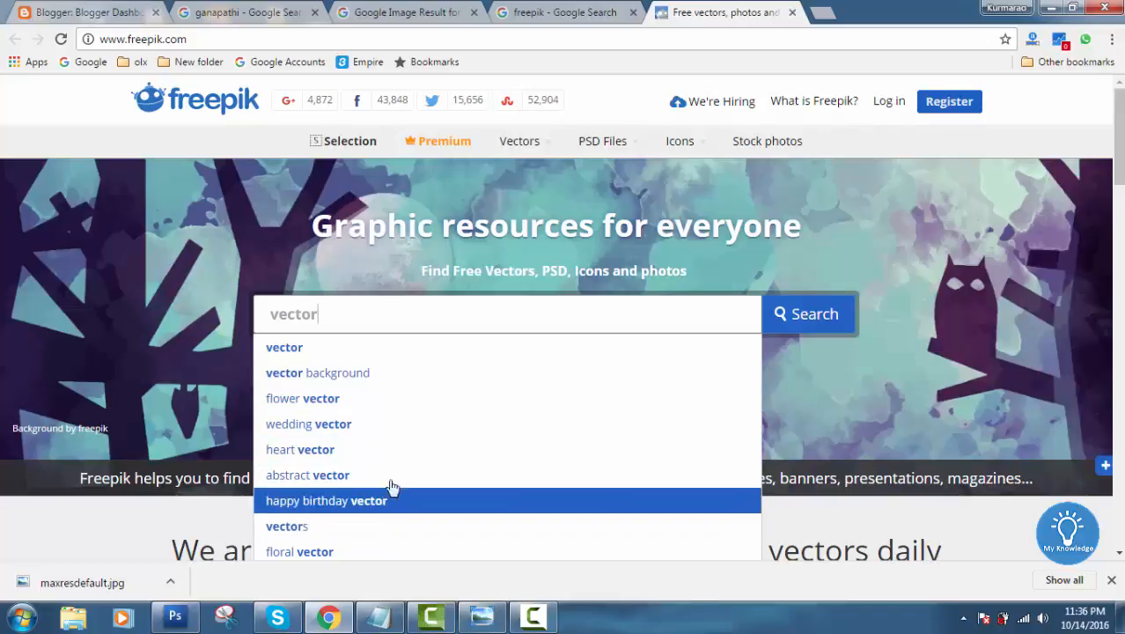
pyautogui.click(359, 379)
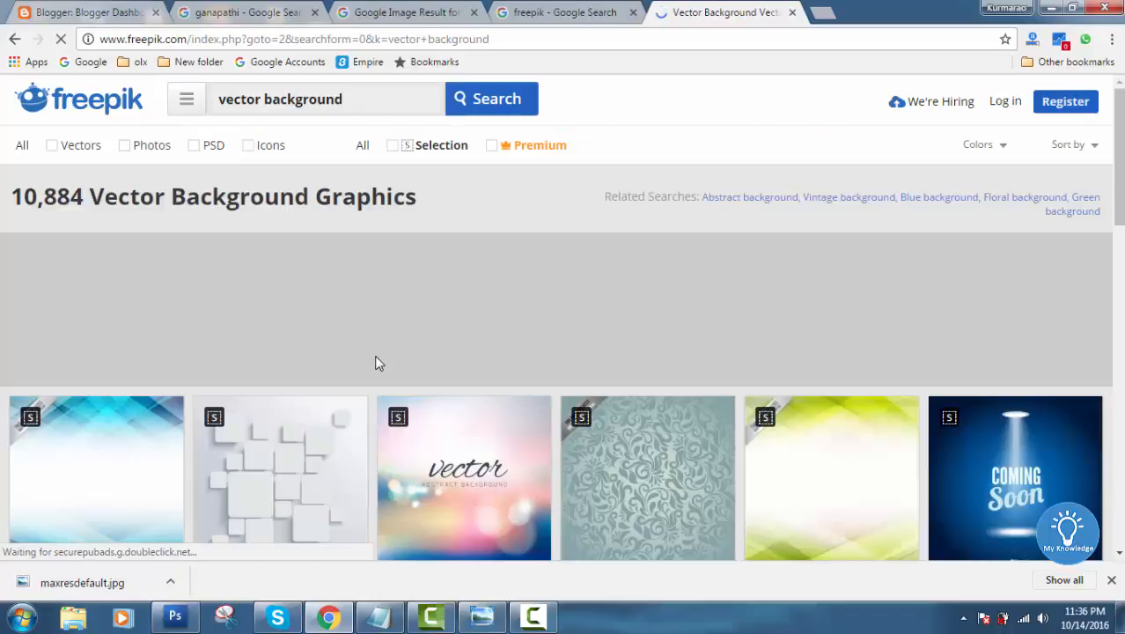
# Browse the vector background results and open the "Background with colorful squares" vector.
pyautogui.scroll(-2, 376, 362)
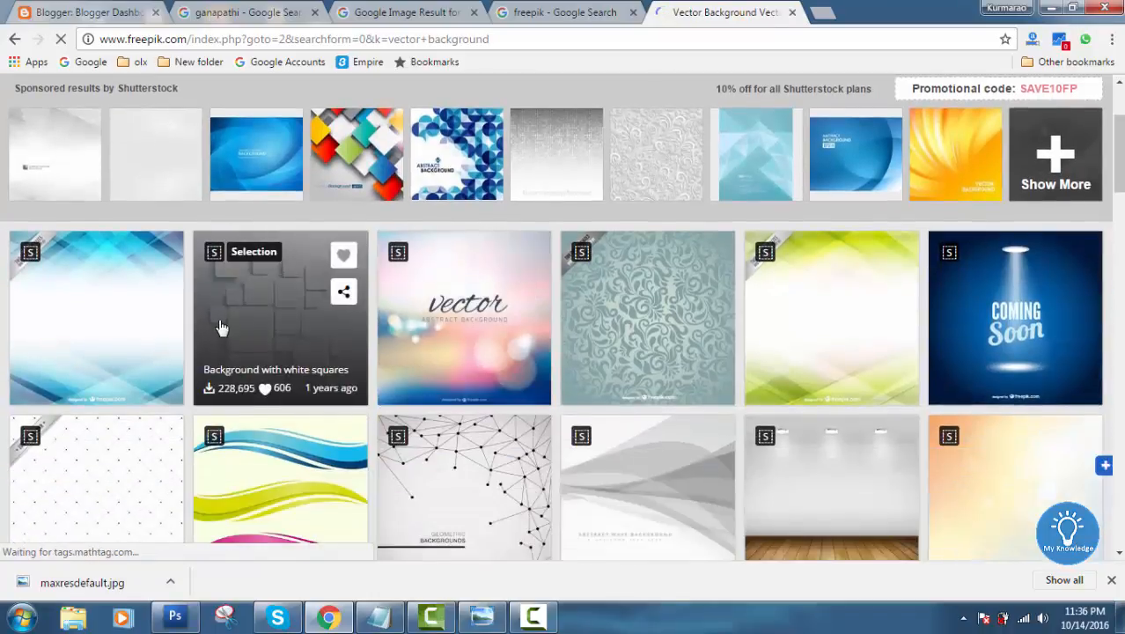
pyautogui.scroll(-3, 867, 325)
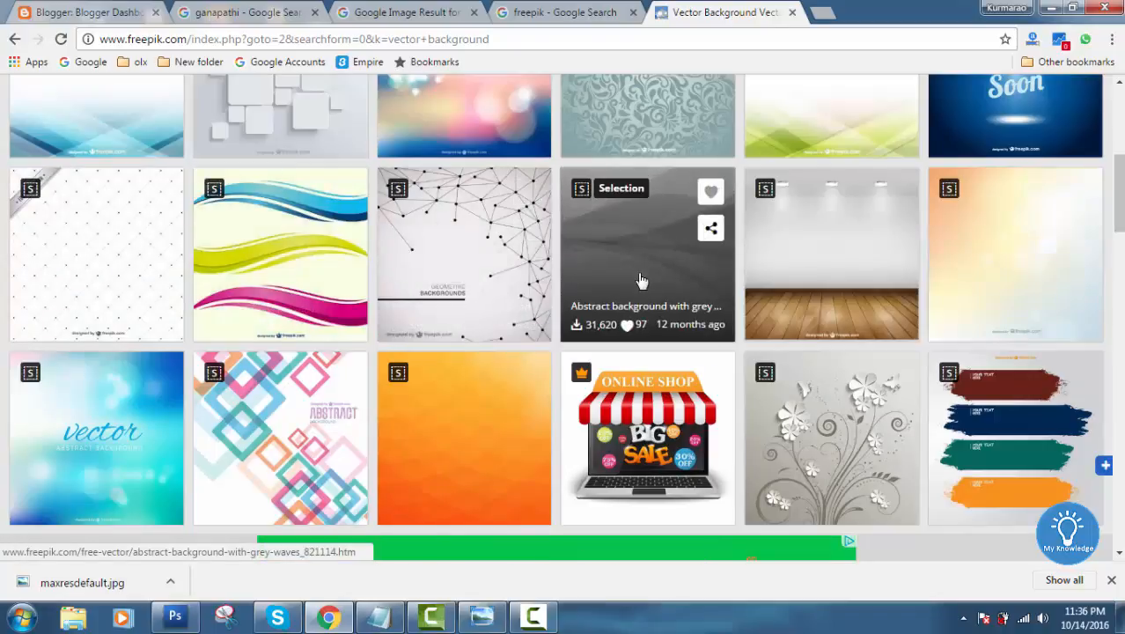
pyautogui.scroll(-5, 640, 280)
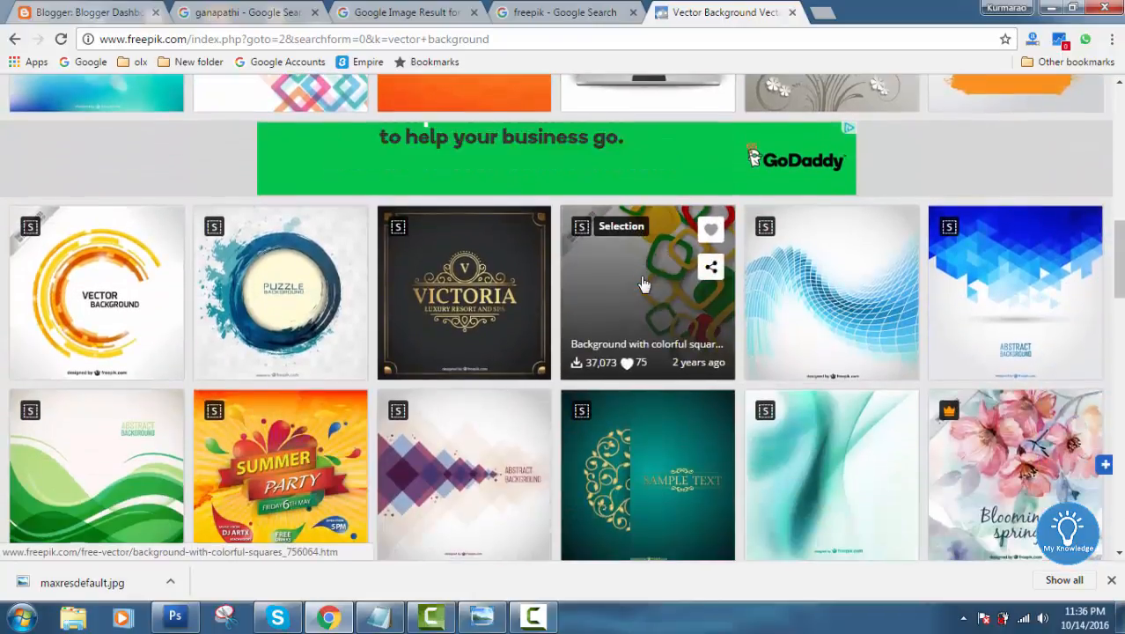
pyautogui.scroll(-2, 644, 283)
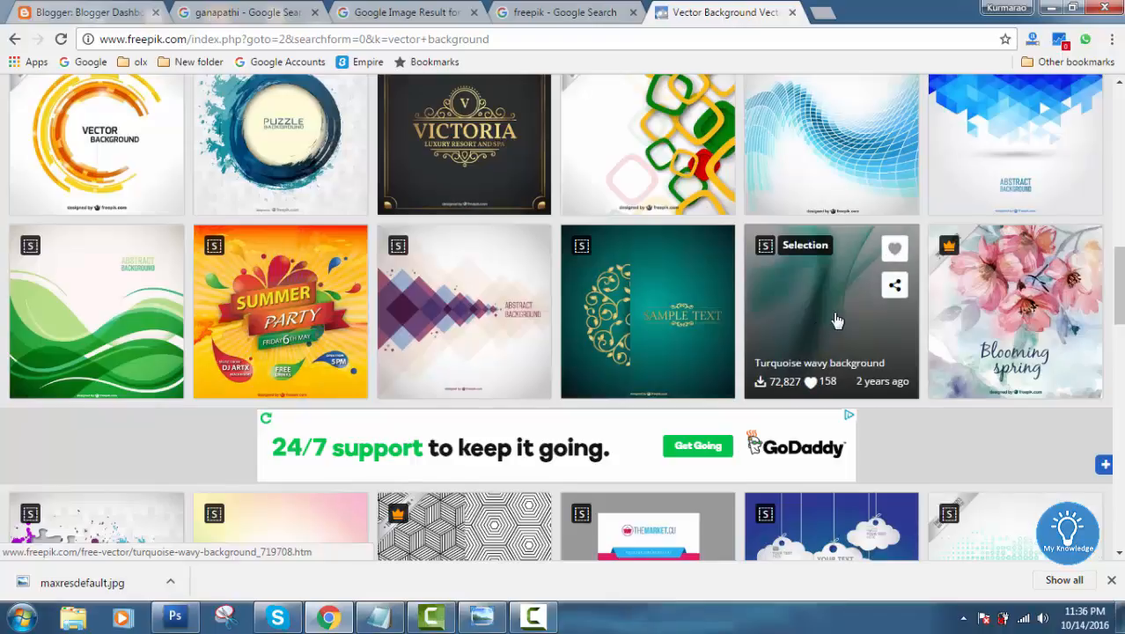
pyautogui.scroll(2, 845, 303)
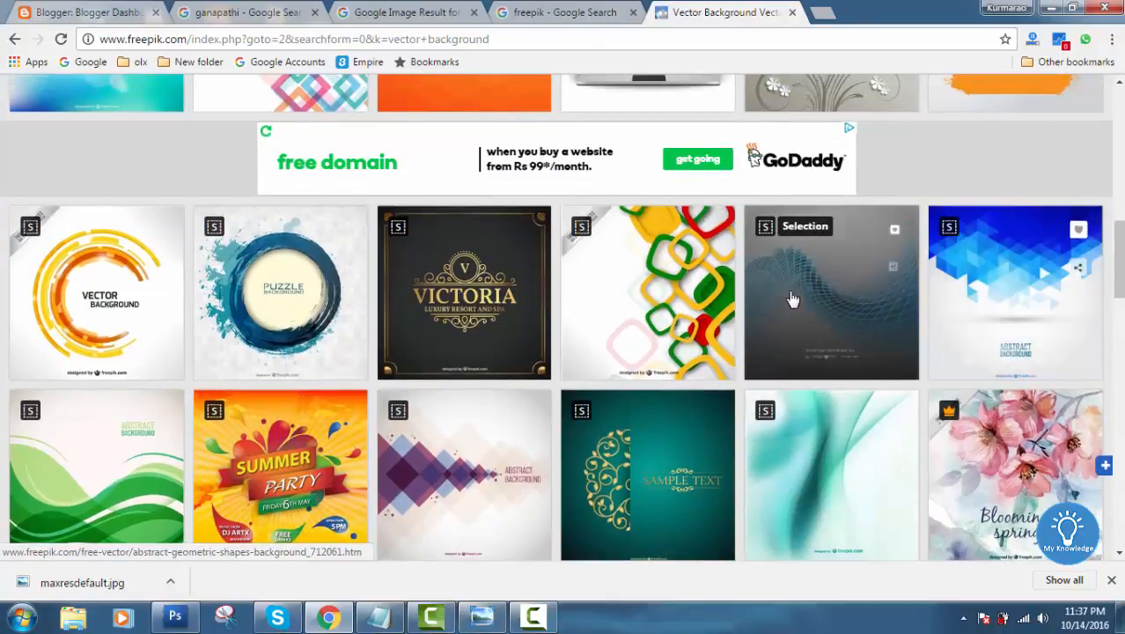
pyautogui.scroll(2, 494, 300)
pyautogui.scroll(-2, 902, 384)
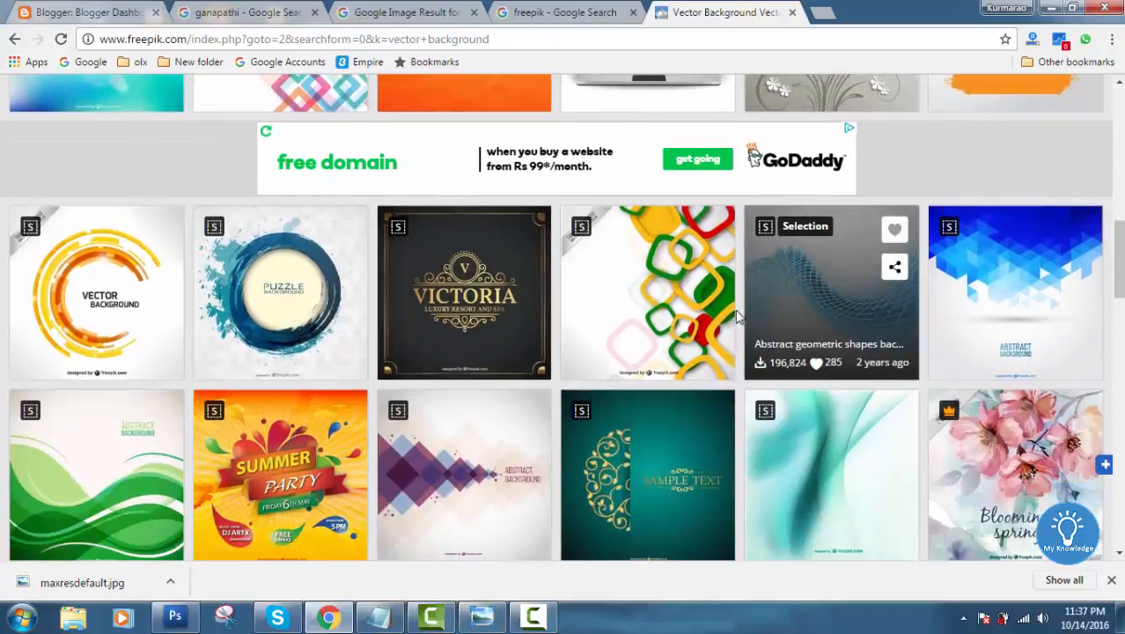
pyautogui.click(655, 297)
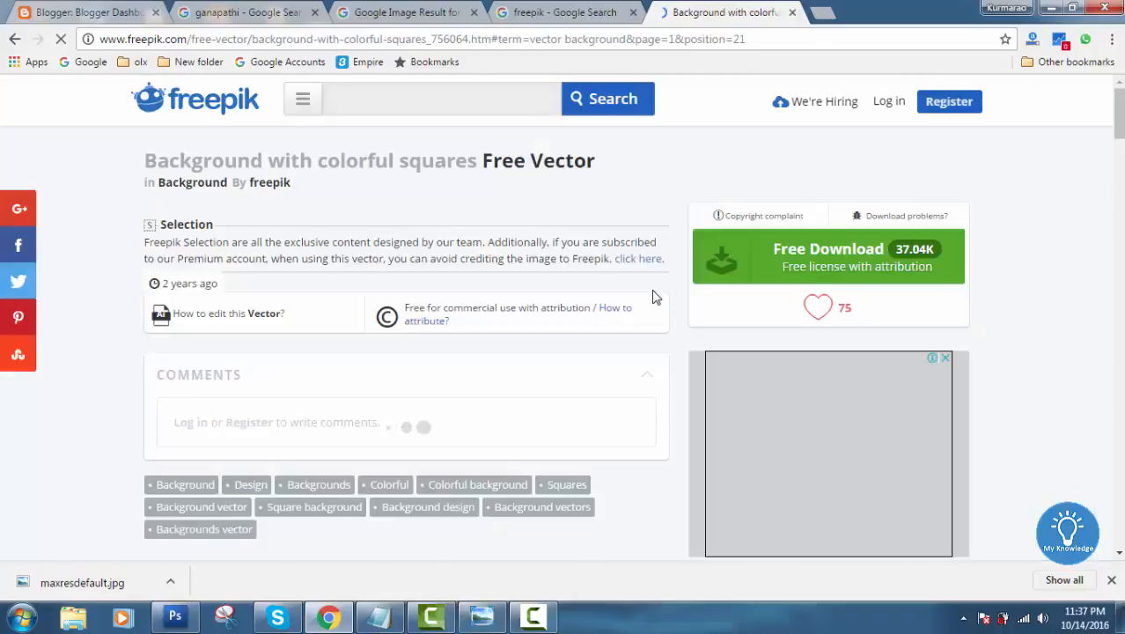
# Save the colorful squares preview image to the Desktop as a JPEG named "background-with-colorful".
pyautogui.scroll(-3, 453, 305)
pyautogui.scroll(4, 451, 305)
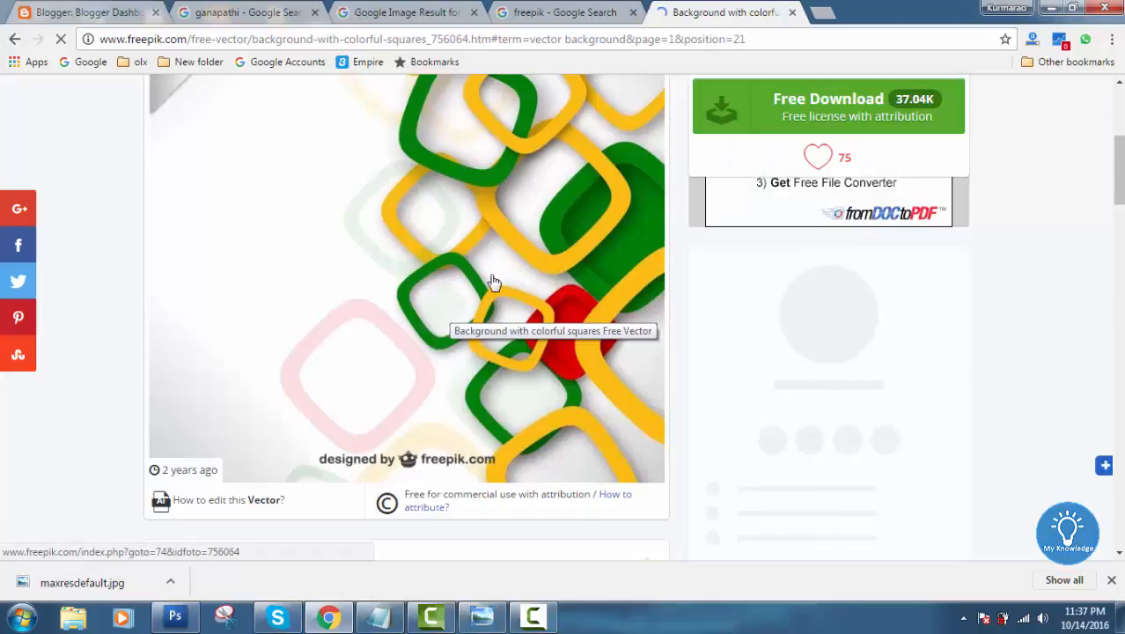
pyautogui.scroll(1, 496, 280)
pyautogui.scroll(1, 494, 281)
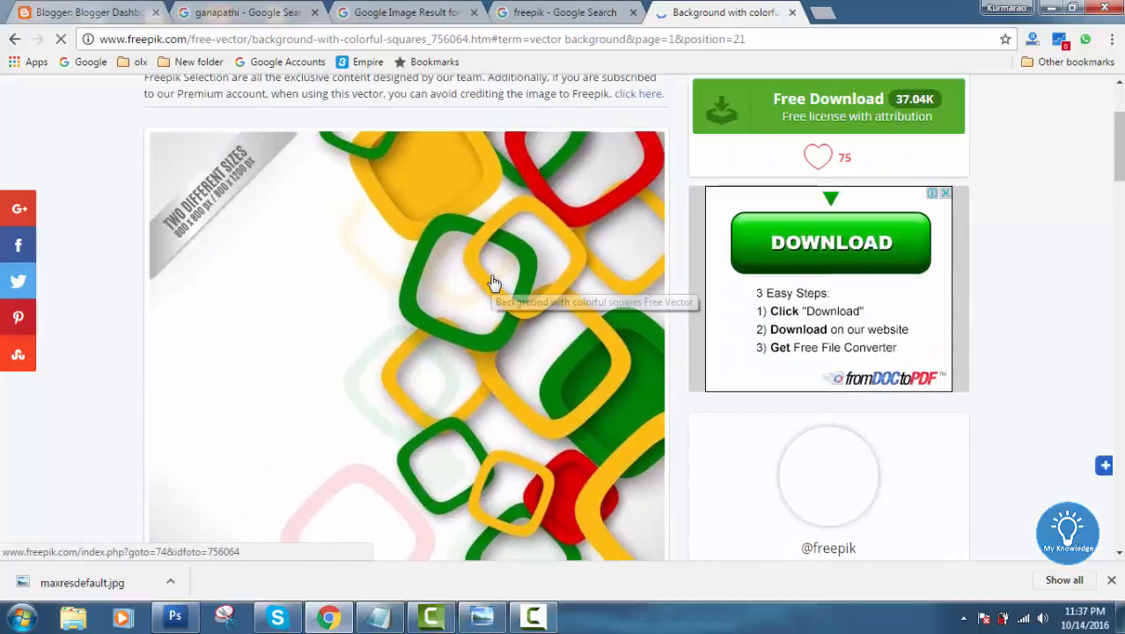
pyautogui.scroll(1, 494, 282)
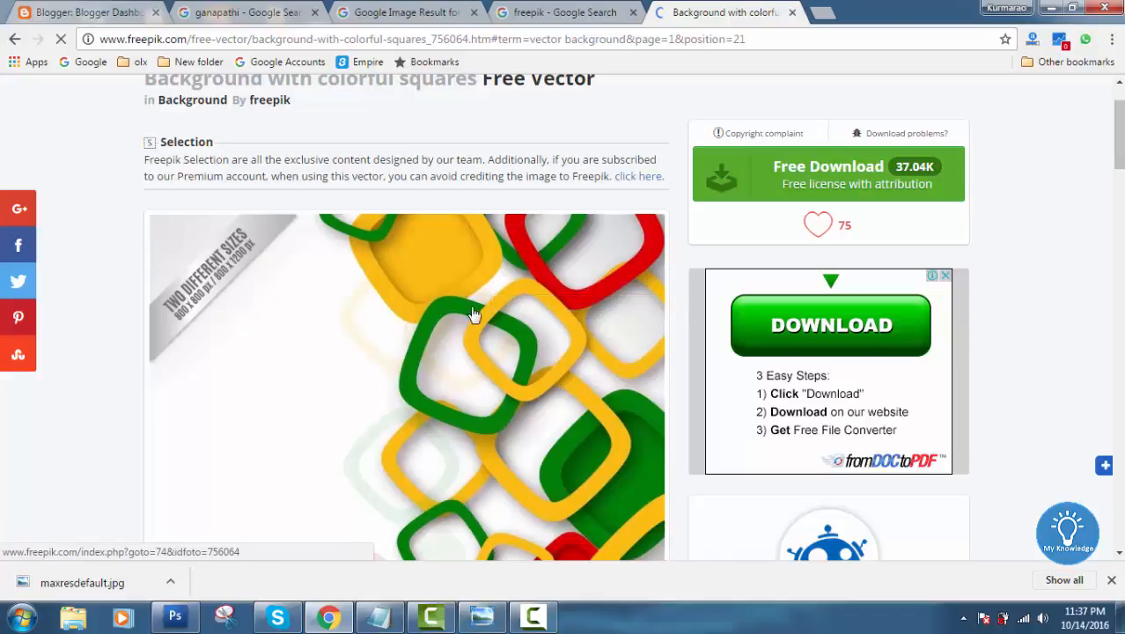
pyautogui.scroll(-1, 467, 308)
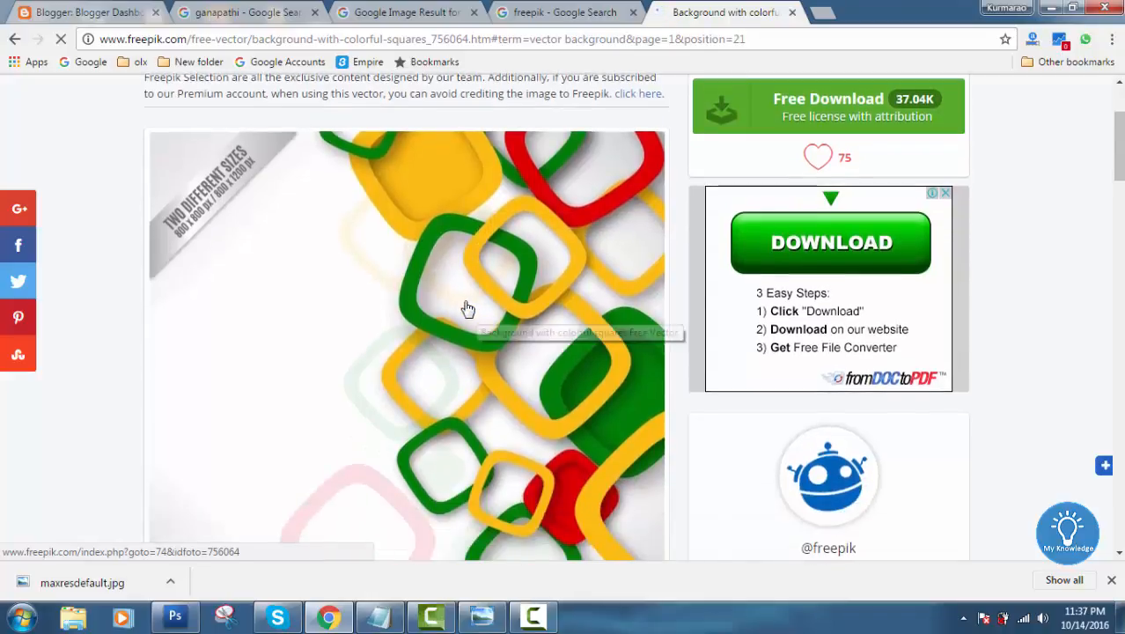
pyautogui.rightClick(440, 263)
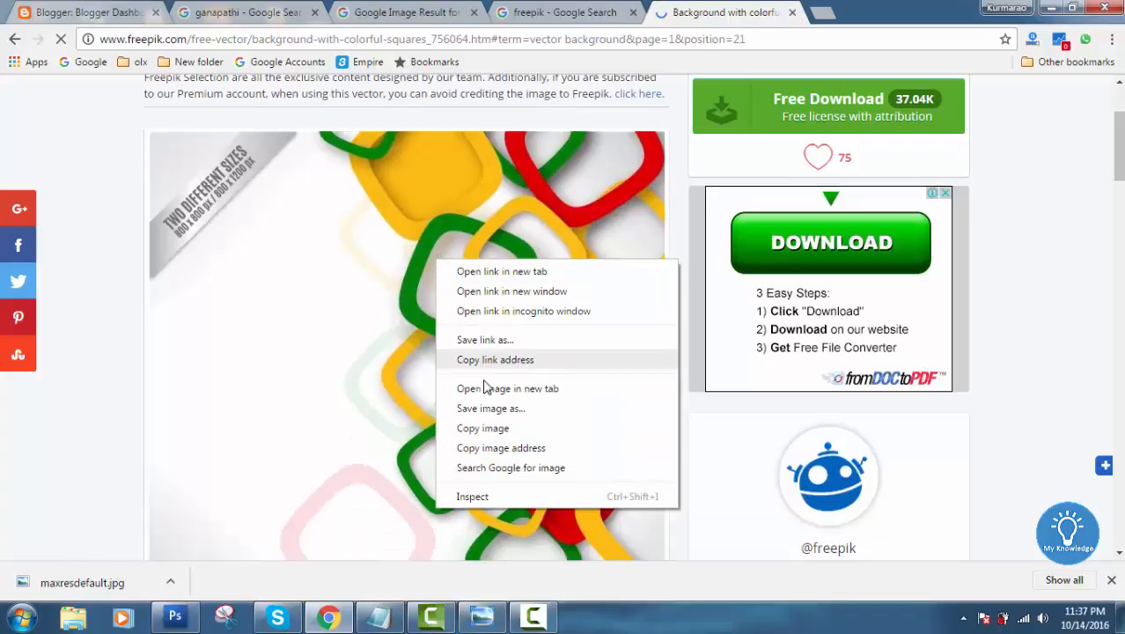
pyautogui.click(486, 410)
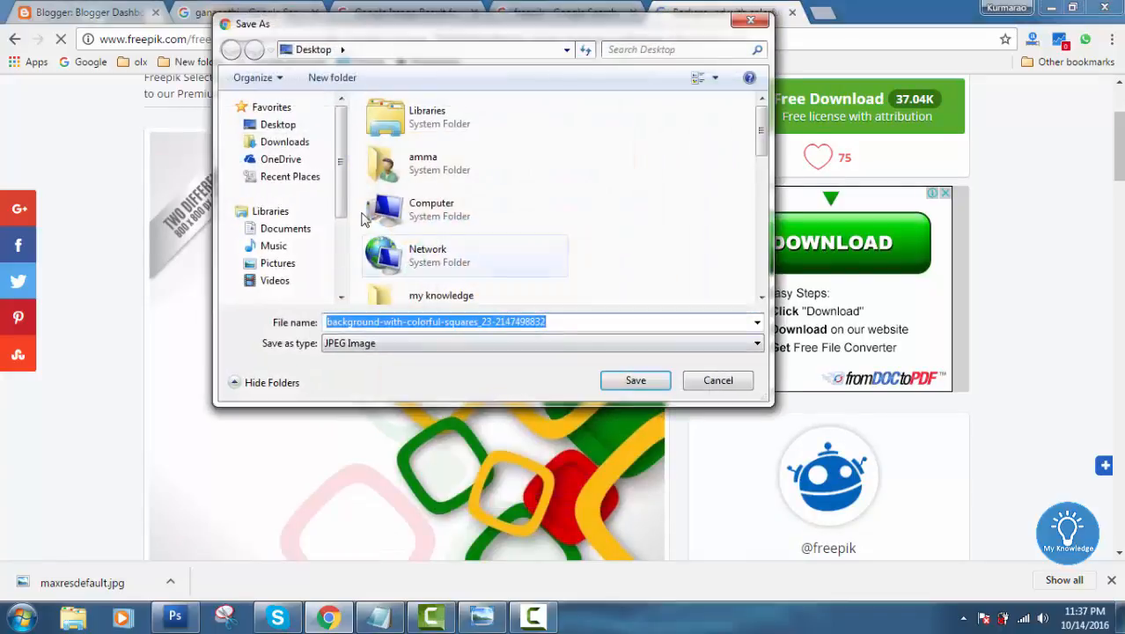
pyautogui.moveTo(573, 322); pyautogui.dragTo(440, 322)
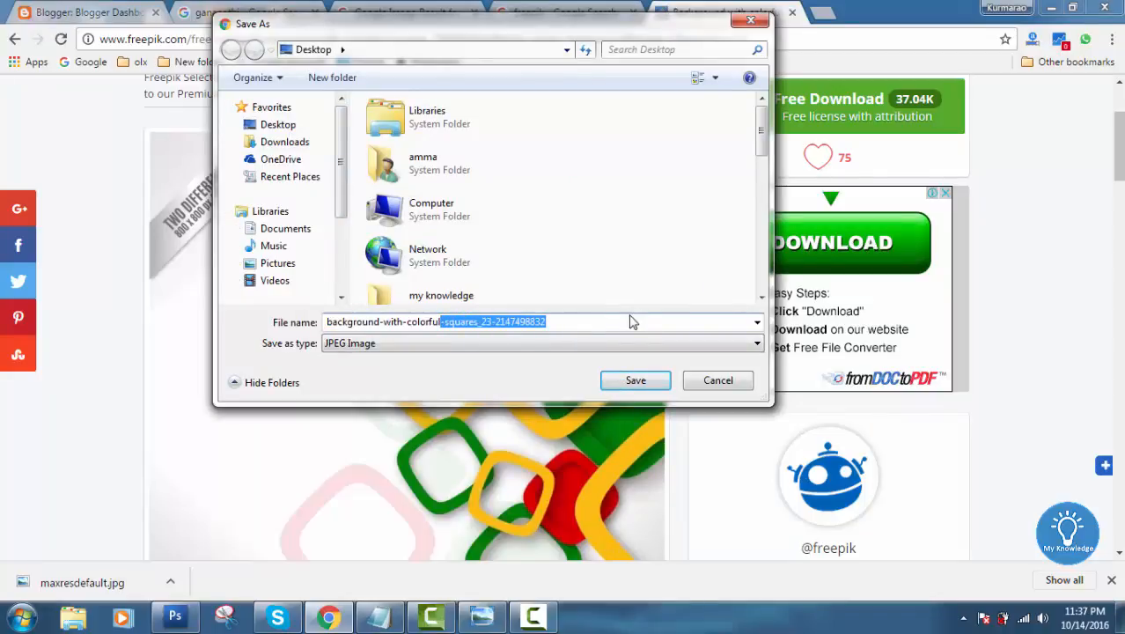
pyautogui.press('BackSpace')
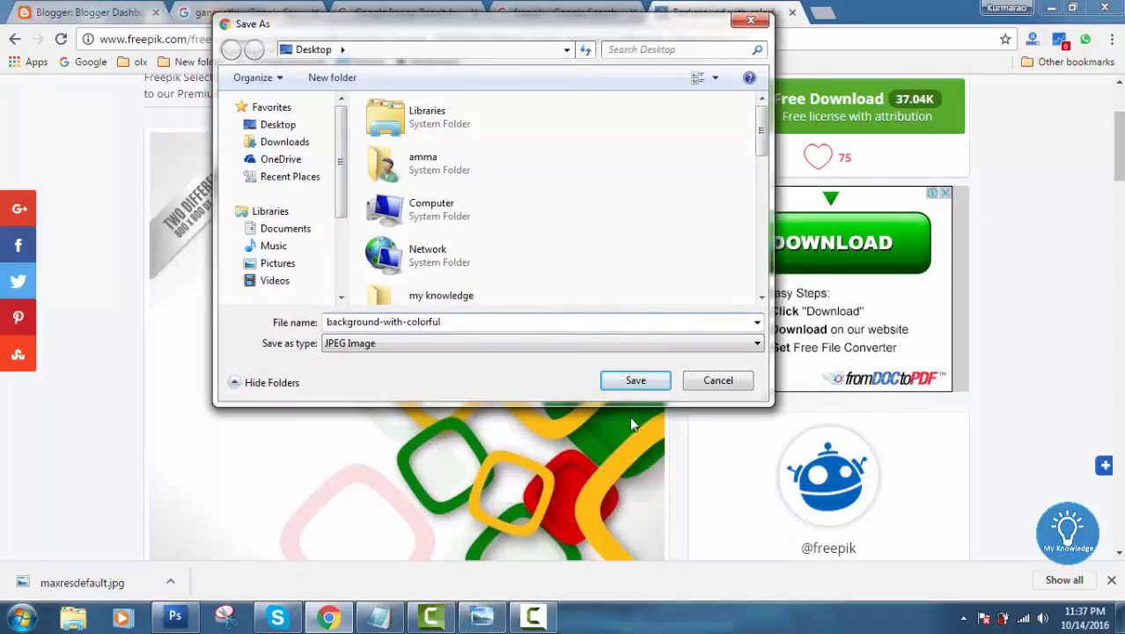
pyautogui.click(651, 383)
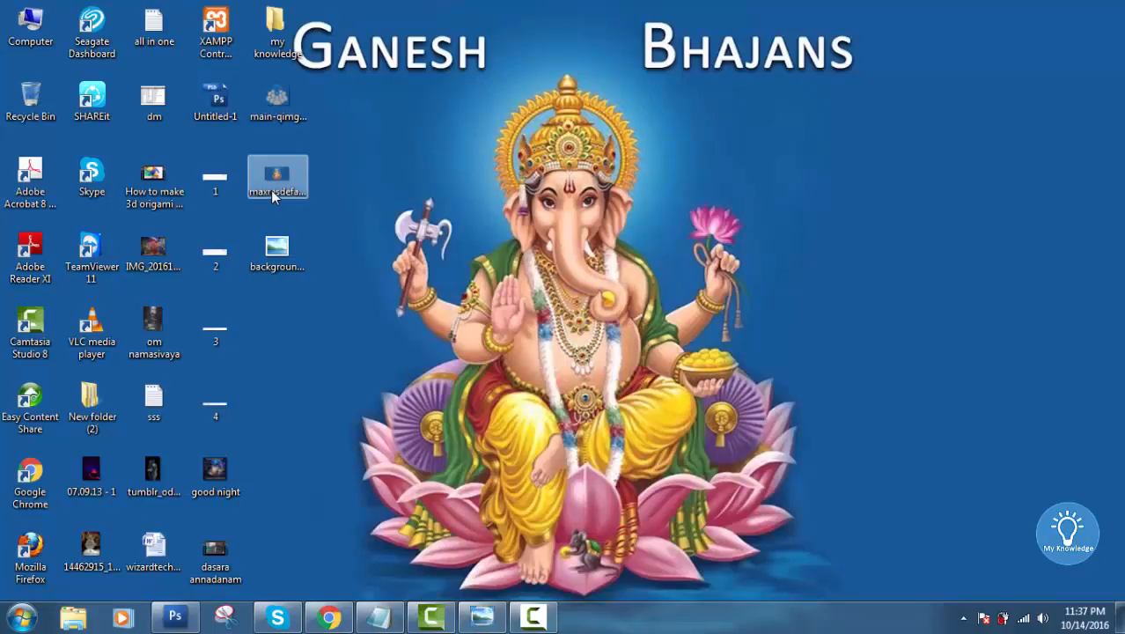
# Open the saved background-with-colorful image from the desktop to inspect it, and minimize the viewer.
pyautogui.doubleClick(276, 248)
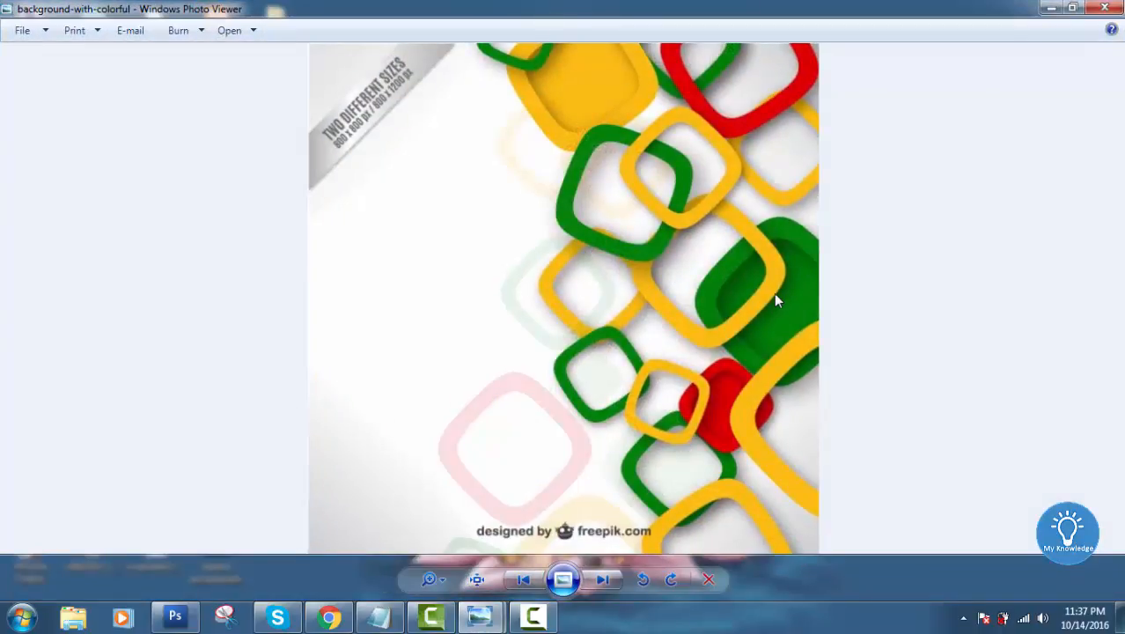
pyautogui.scroll(1, 774, 291)
pyautogui.scroll(-1, 772, 260)
pyautogui.click(1050, 10)
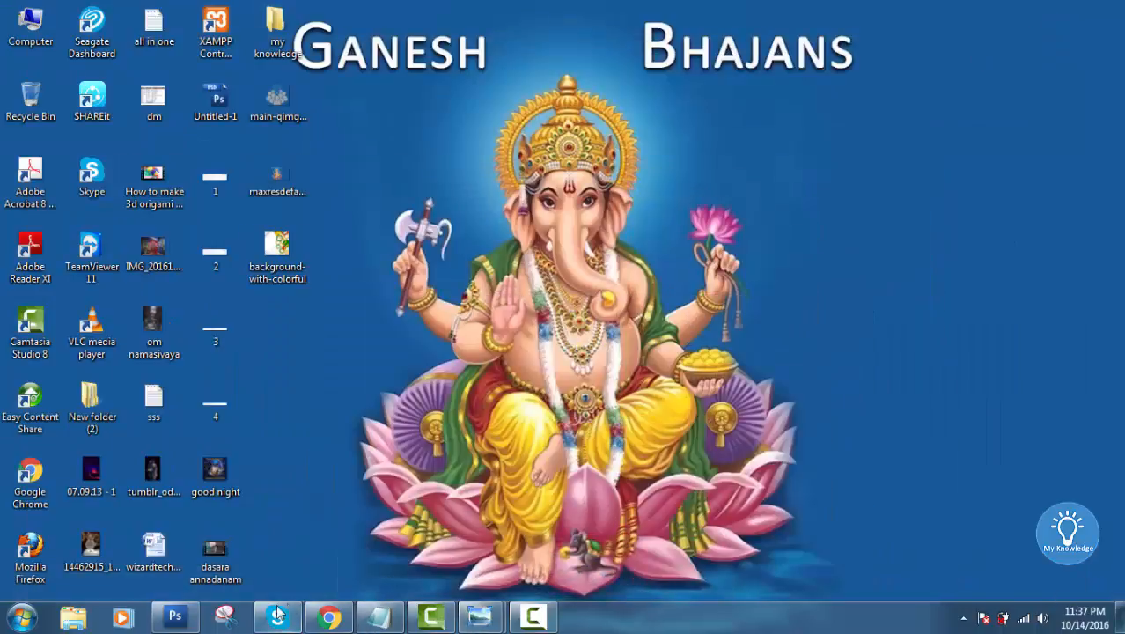
# Return to the browser, review the list of Freepik-related keywords in the untitled Notepad note, and minimize the note.
pyautogui.click(328, 617)
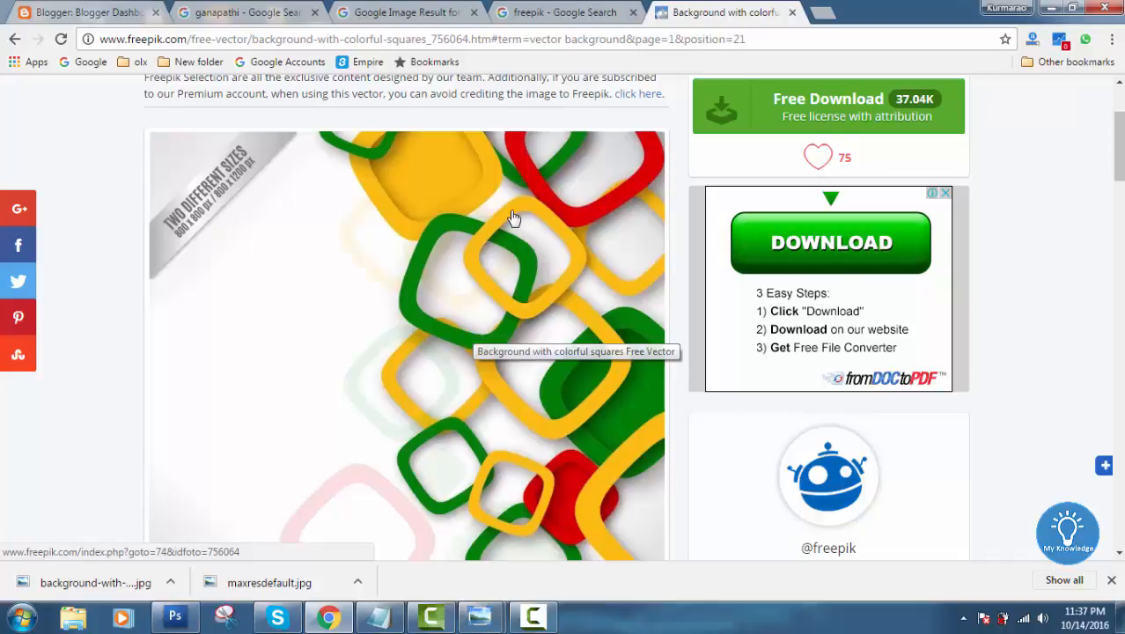
pyautogui.scroll(2, 515, 220)
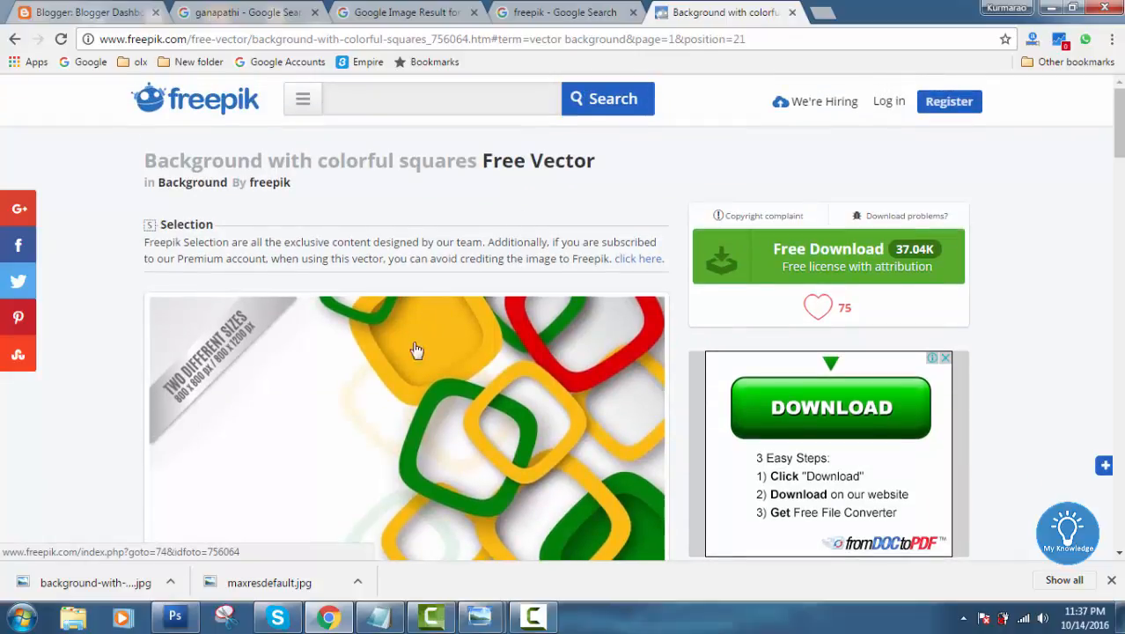
pyautogui.click(379, 617)
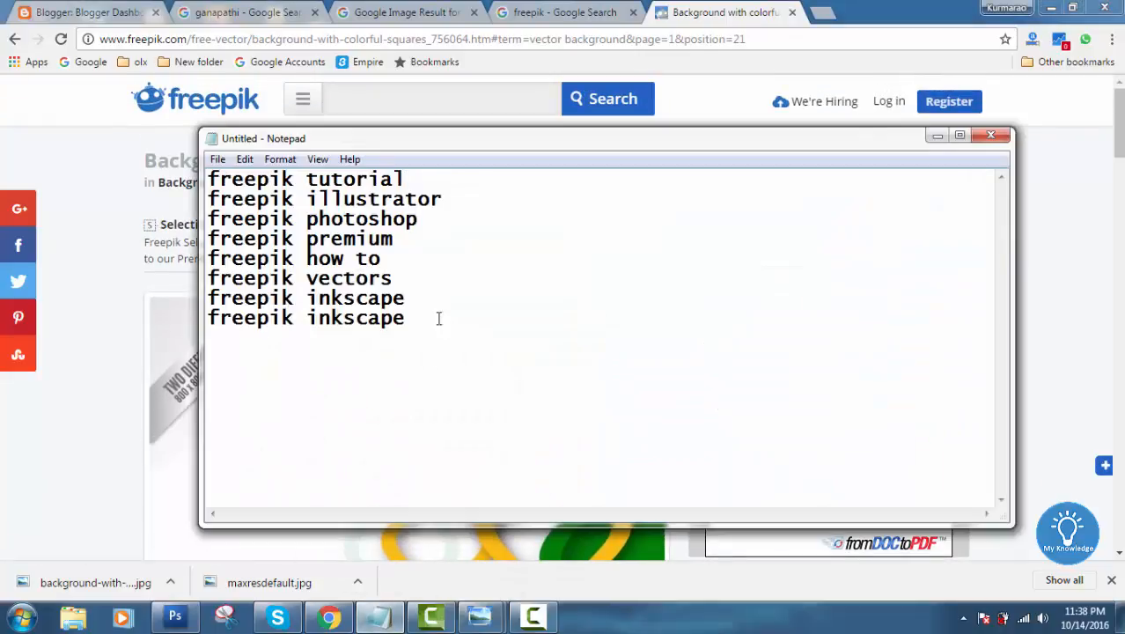
pyautogui.moveTo(414, 179); pyautogui.dragTo(220, 182)
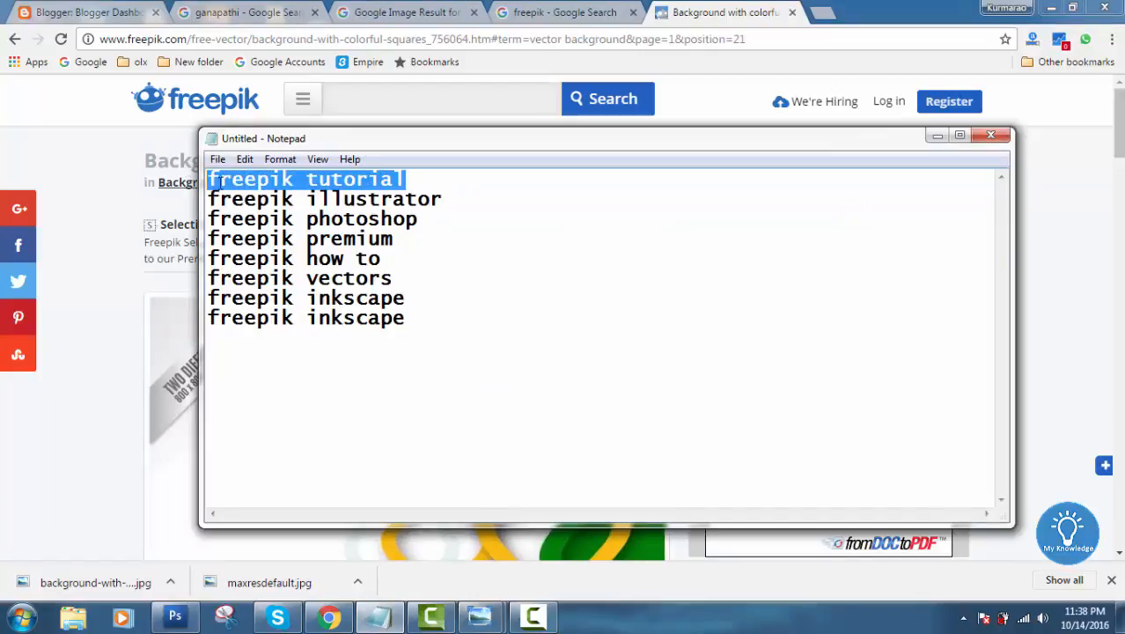
pyautogui.moveTo(447, 199); pyautogui.dragTo(204, 199)
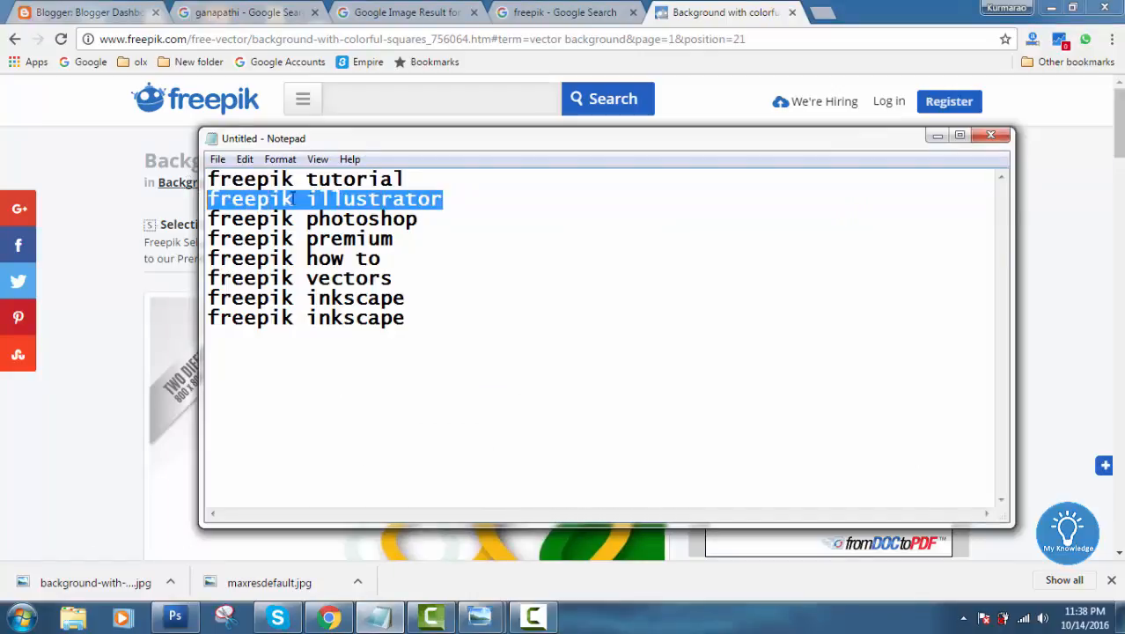
pyautogui.moveTo(422, 221); pyautogui.dragTo(201, 221)
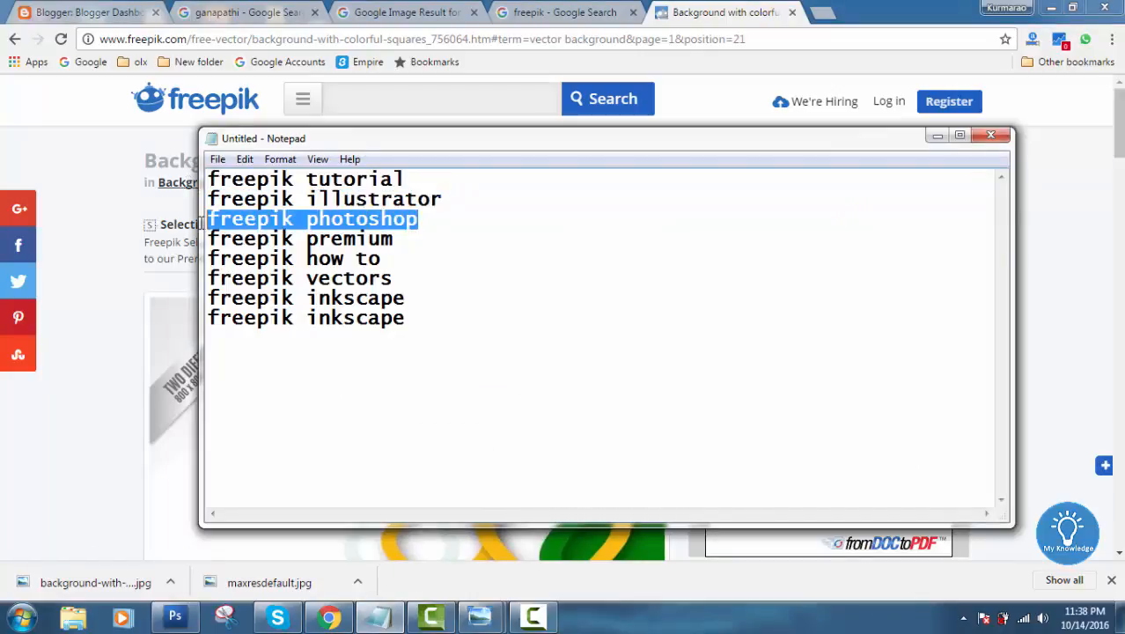
pyautogui.click(388, 238)
pyautogui.moveTo(393, 239); pyautogui.dragTo(172, 227)
pyautogui.click(401, 275)
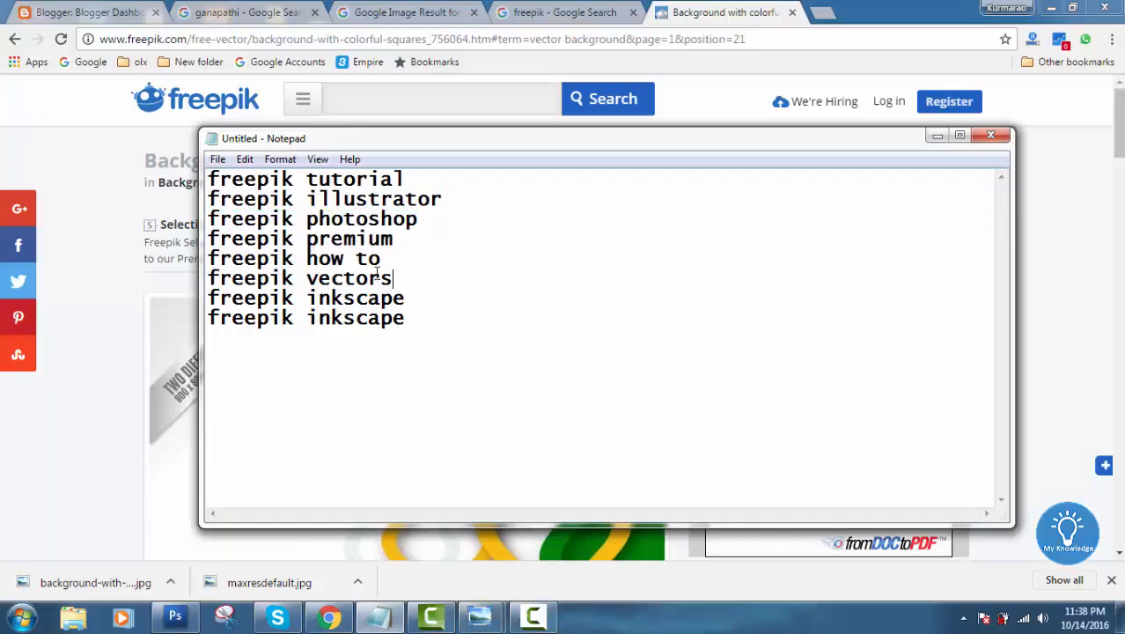
pyautogui.moveTo(379, 276); pyautogui.dragTo(184, 276)
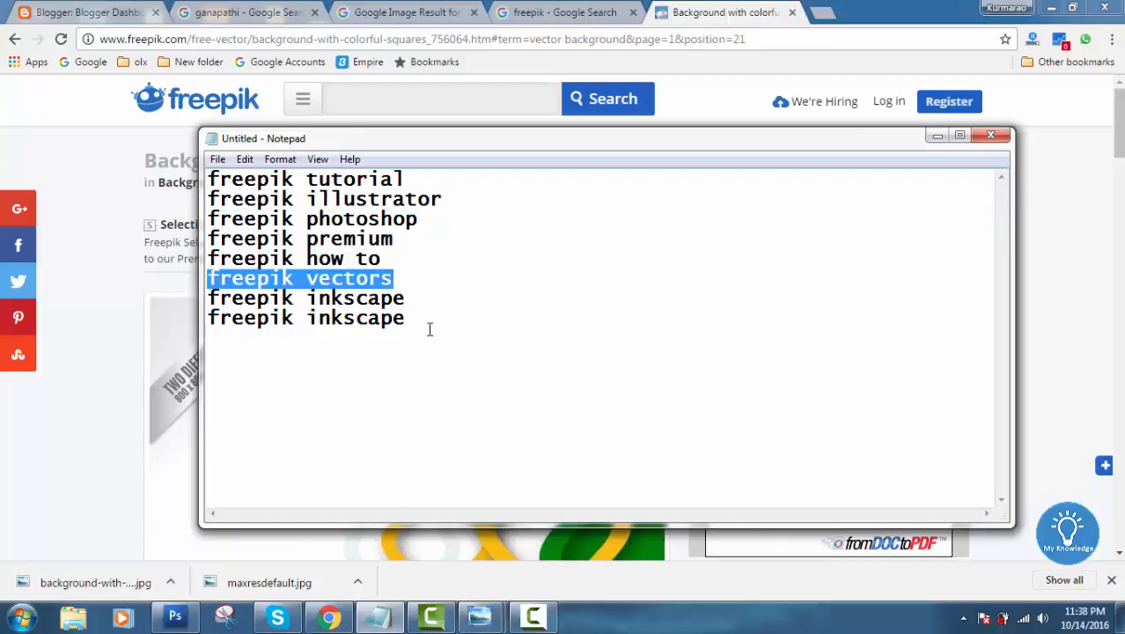
pyautogui.moveTo(430, 329); pyautogui.dragTo(185, 184)
pyautogui.click(454, 258)
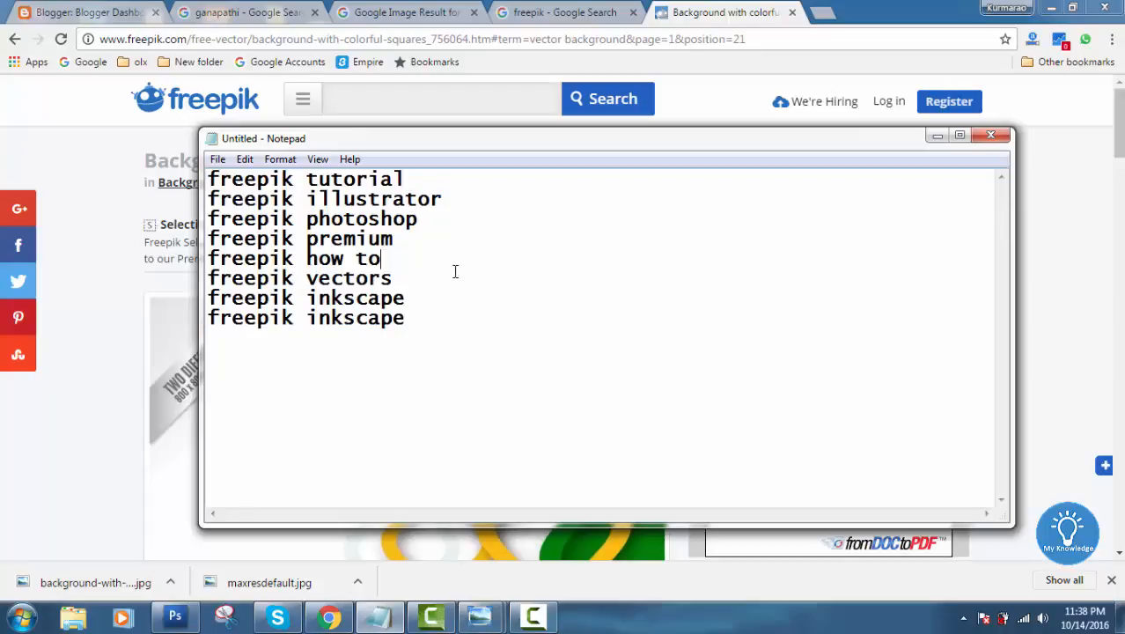
pyautogui.moveTo(426, 318); pyautogui.dragTo(209, 161)
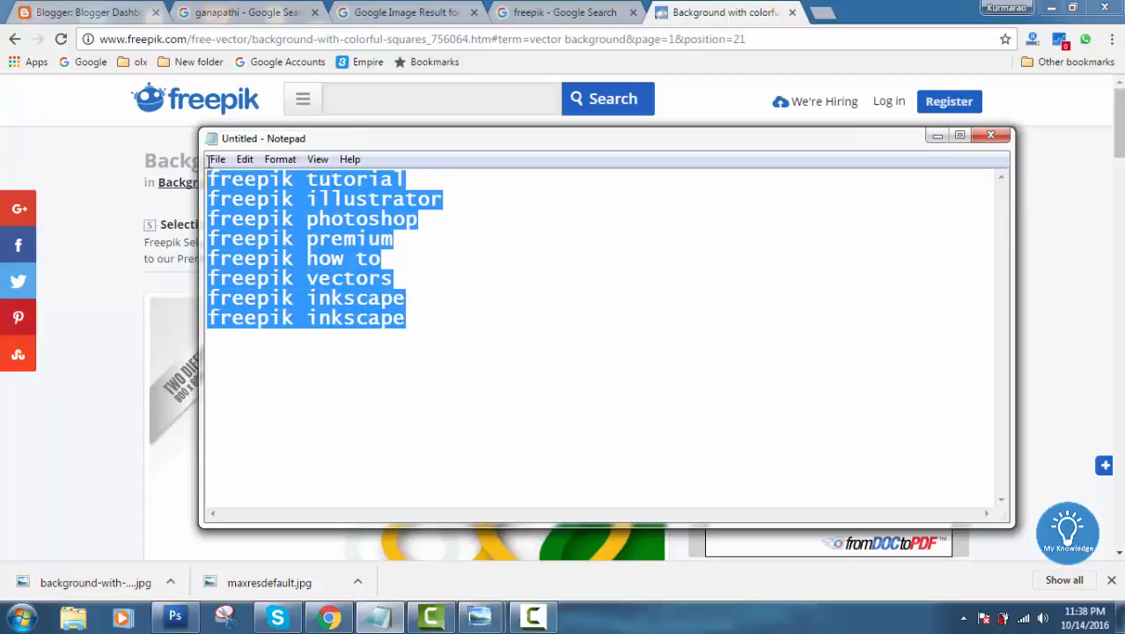
pyautogui.click(516, 256)
pyautogui.click(936, 136)
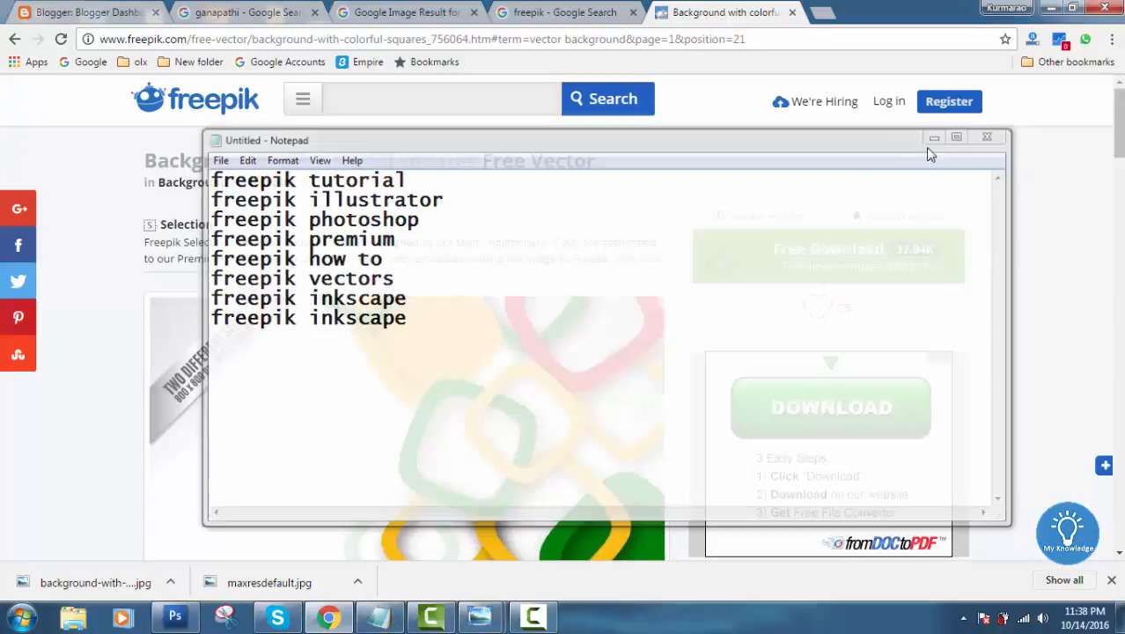
# Search Freepik for "vector logos" using the suggested search term.
pyautogui.scroll(-4, 581, 343)
pyautogui.scroll(2, 581, 343)
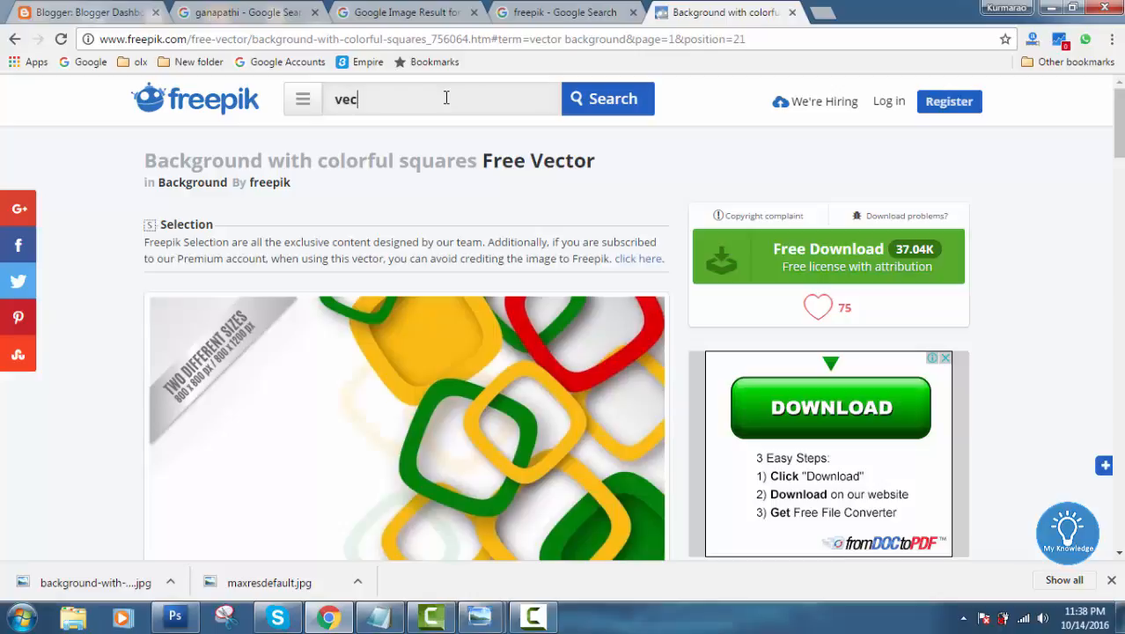
pyautogui.click(446, 98)
pyautogui.write('vector lo')
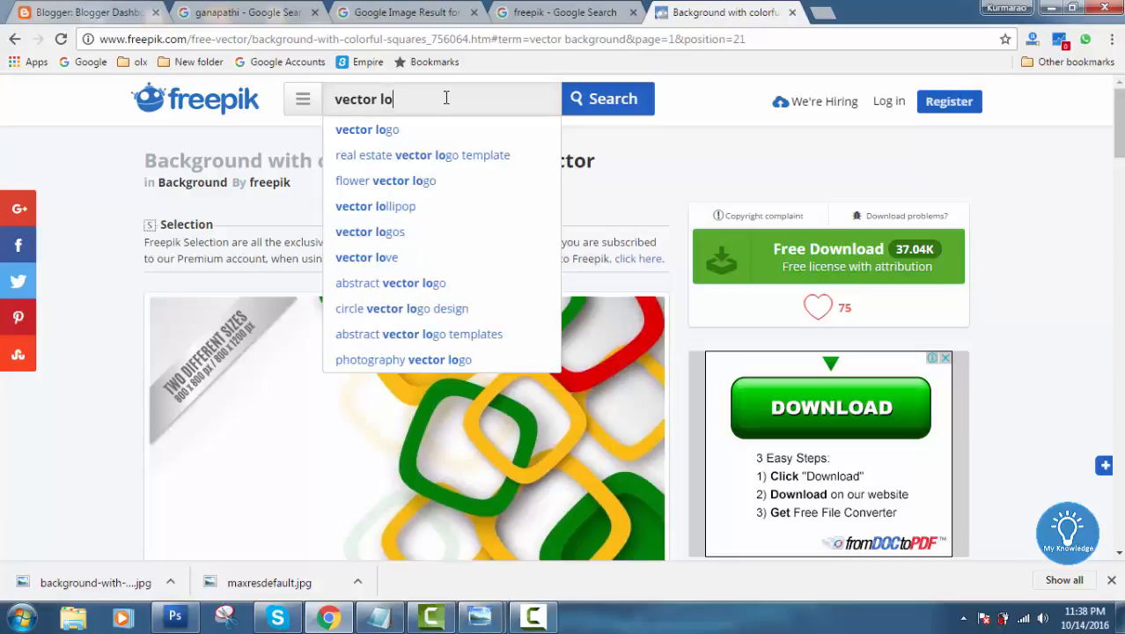
pyautogui.press('Down')
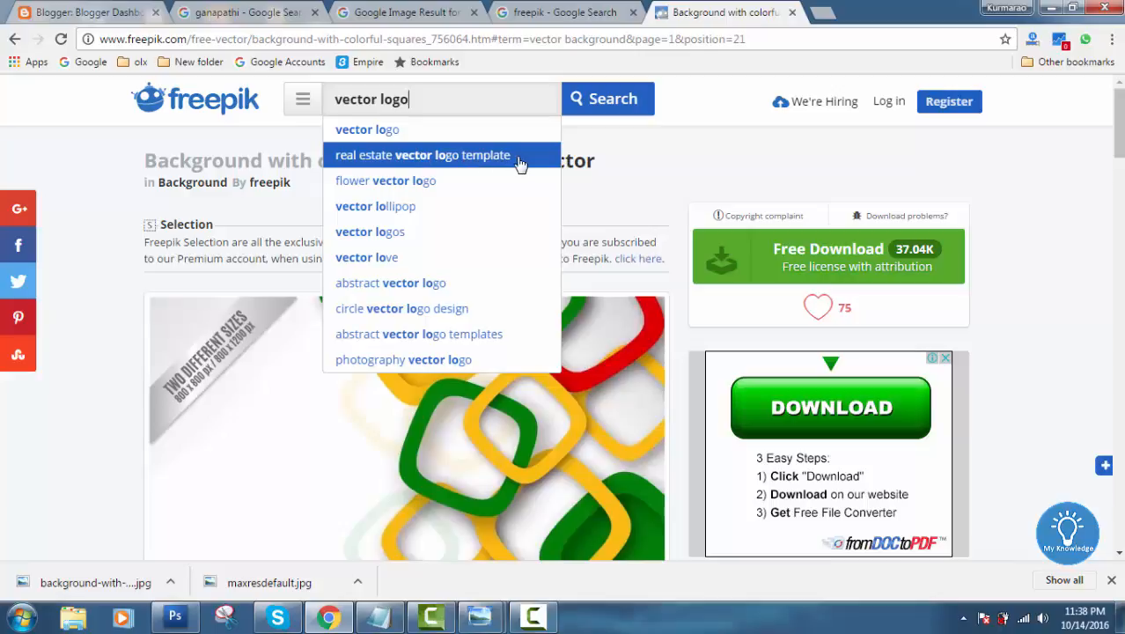
pyautogui.click(408, 238)
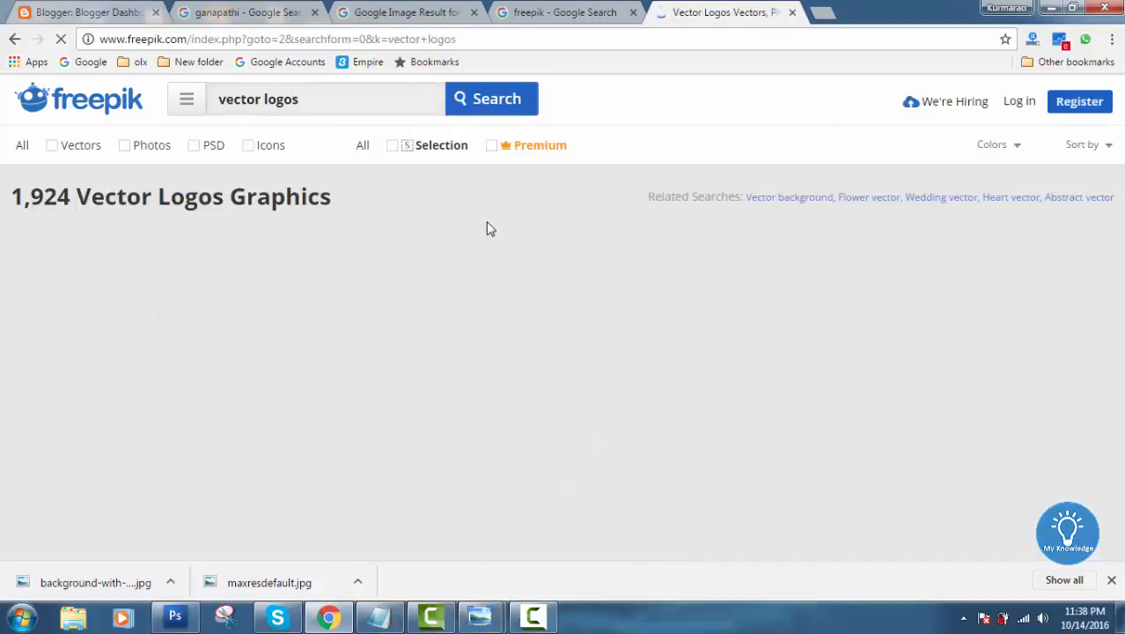
# Browse the vector logos results and open the "Eco logo templates" vector.
pyautogui.scroll(-3, 535, 306)
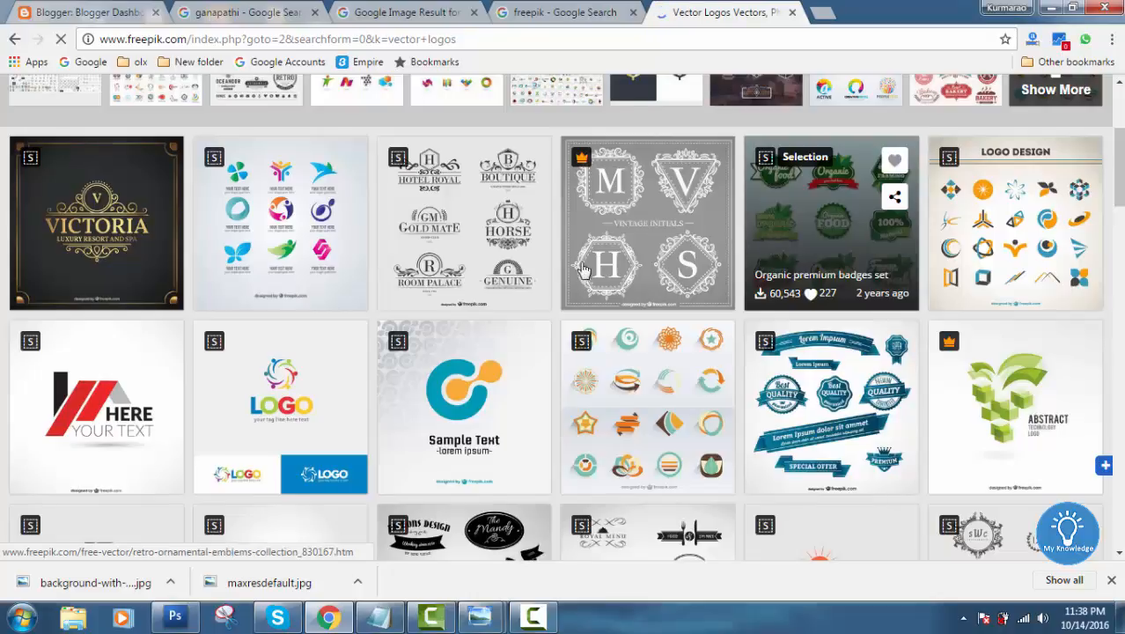
pyautogui.scroll(-2, 586, 317)
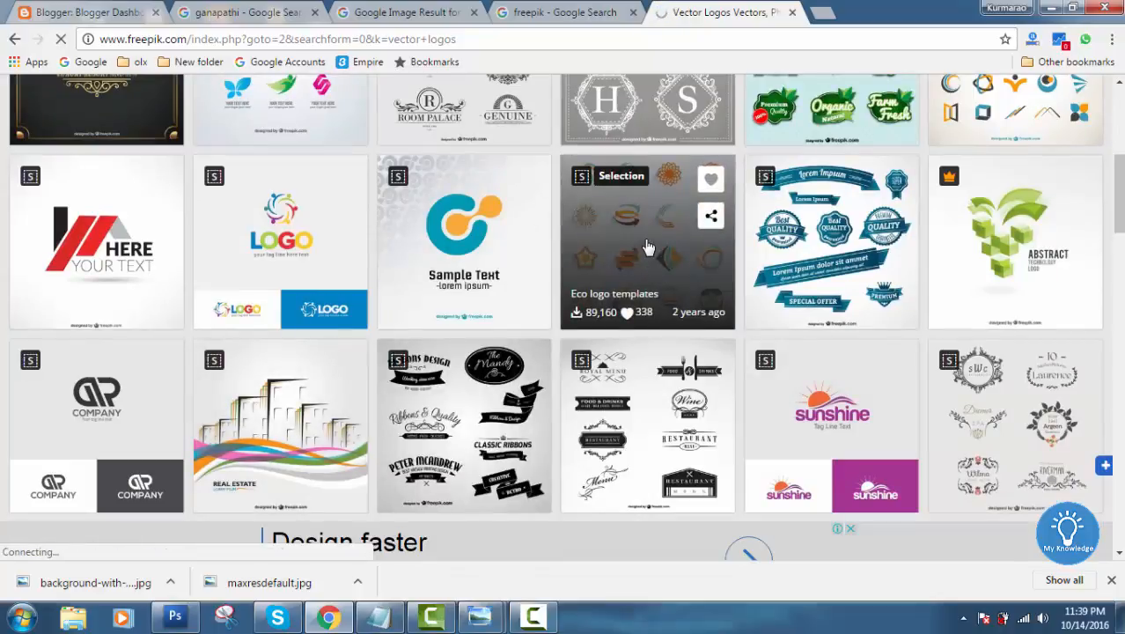
pyautogui.click(647, 248)
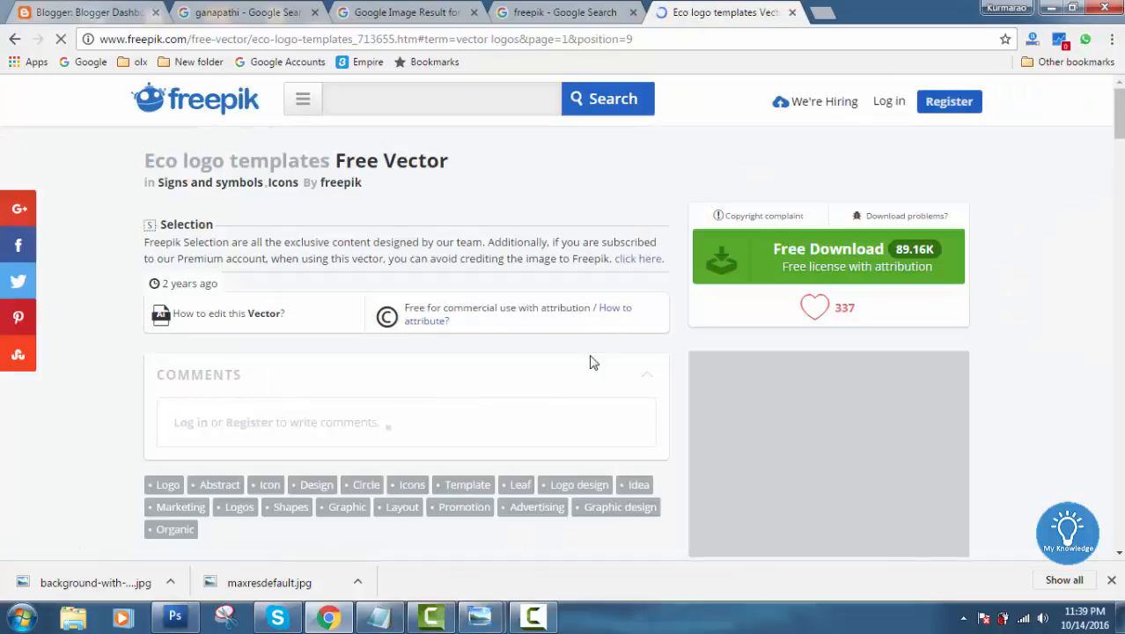
pyautogui.scroll(-2, 593, 363)
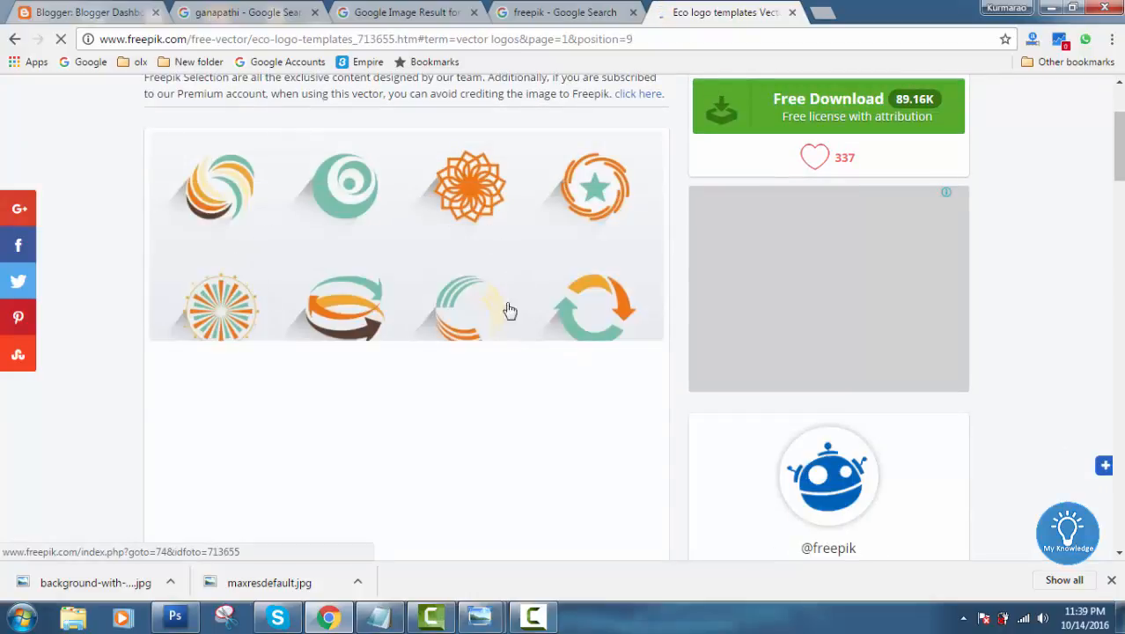
pyautogui.scroll(-1, 497, 240)
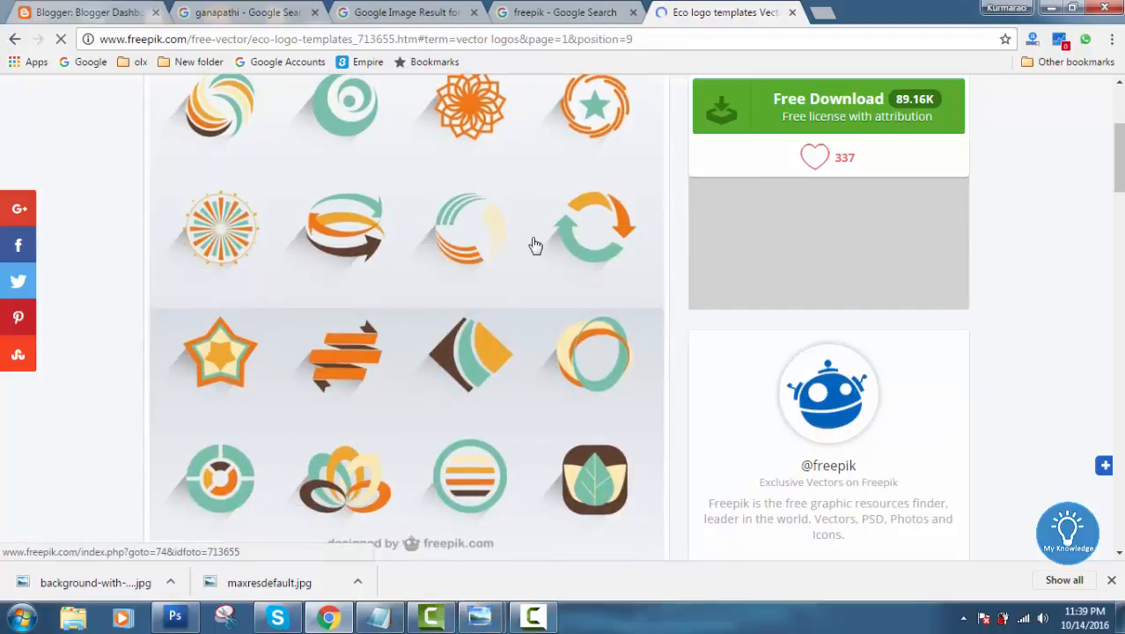
pyautogui.rightClick(404, 162)
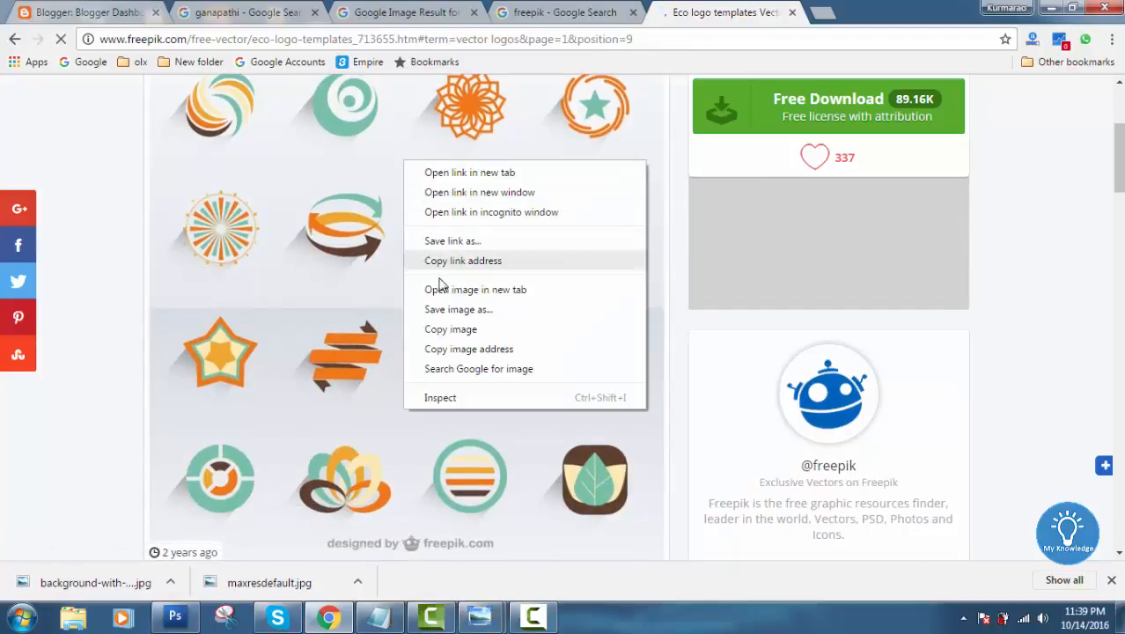
pyautogui.click(457, 309)
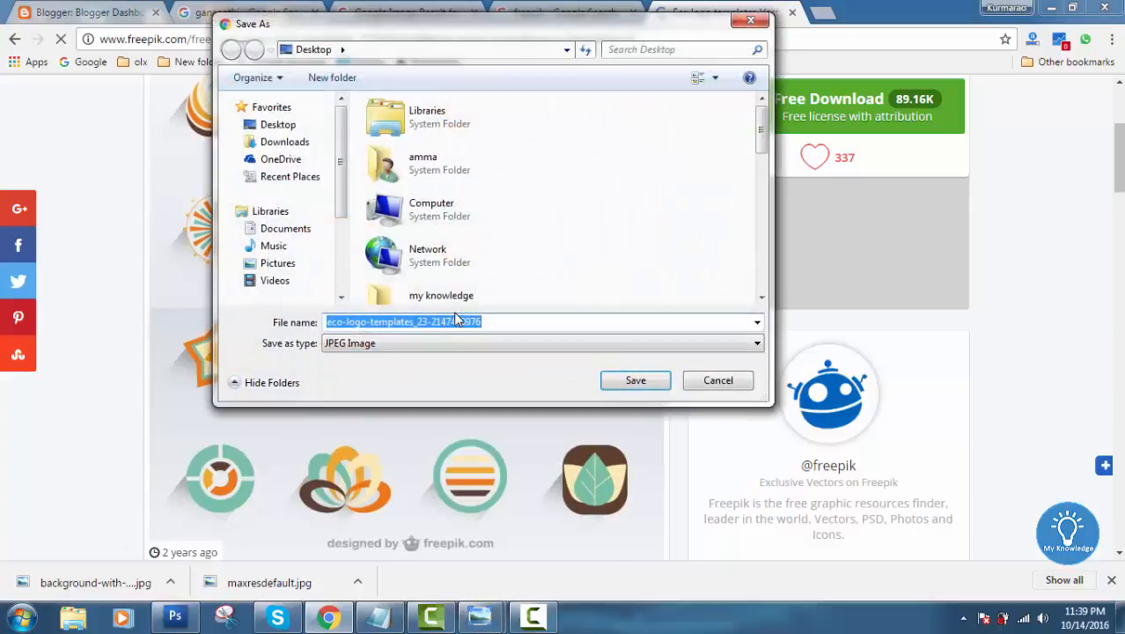
pyautogui.click(631, 382)
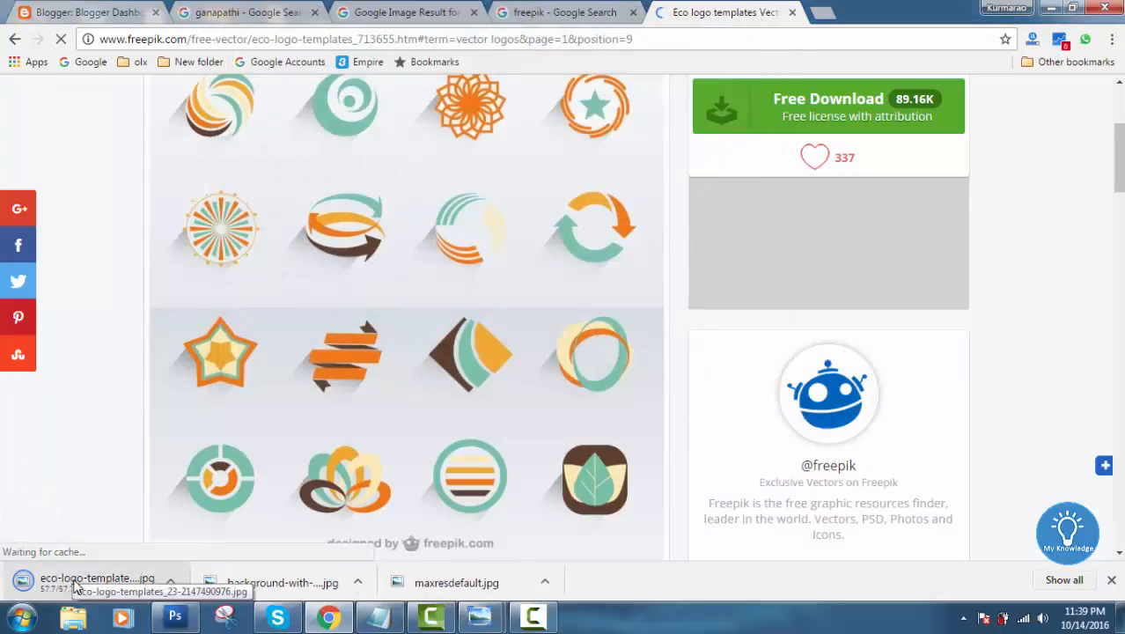
pyautogui.click(175, 616)
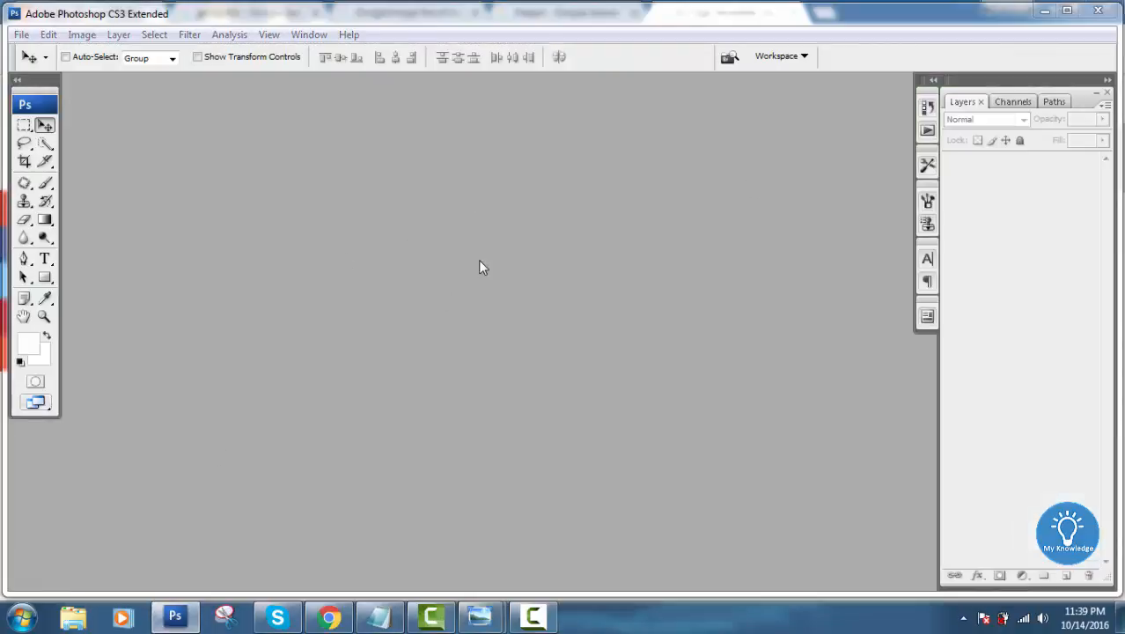
pyautogui.doubleClick(480, 264)
pyautogui.click(403, 212)
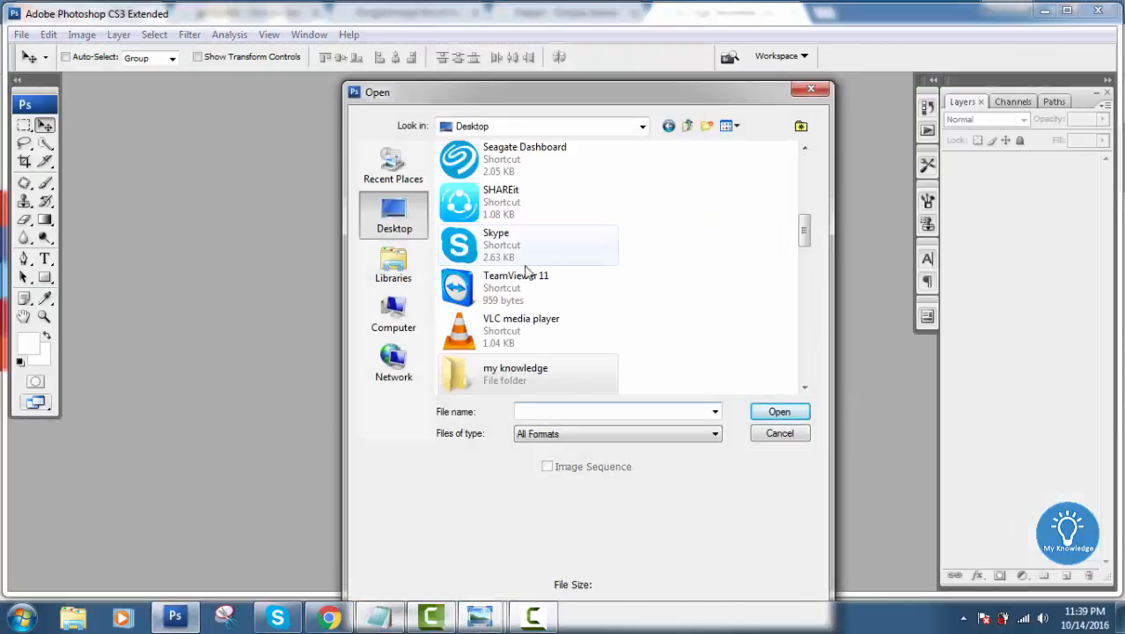
pyautogui.moveTo(805, 234); pyautogui.dragTo(803, 326)
pyautogui.click(528, 269)
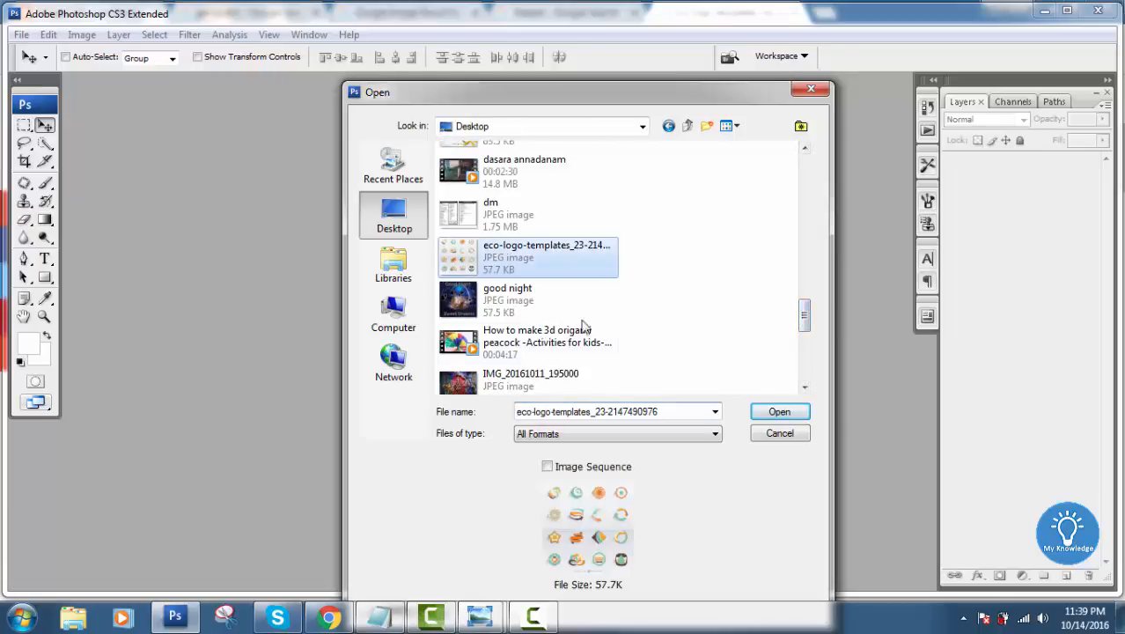
pyautogui.click(788, 413)
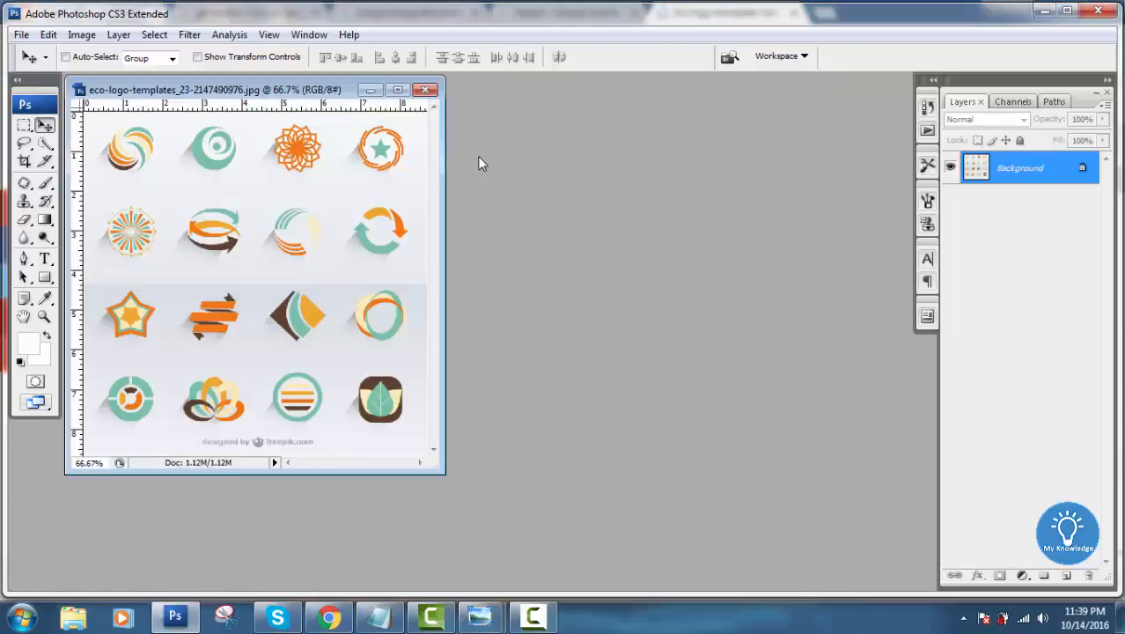
pyautogui.moveTo(269, 90); pyautogui.dragTo(449, 108)
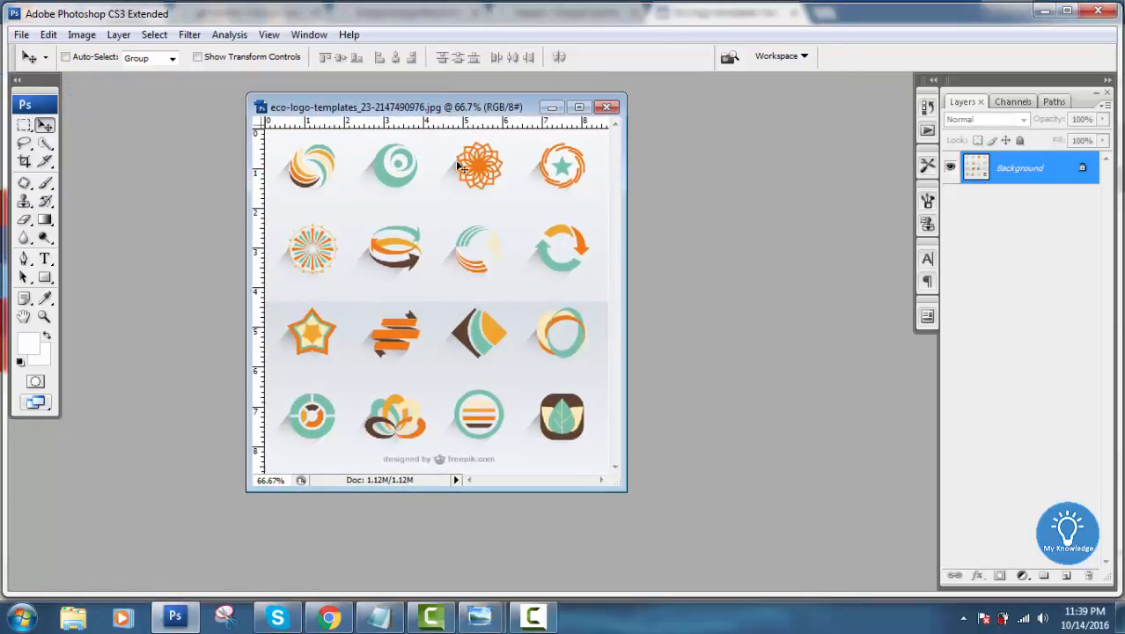
pyautogui.moveTo(624, 486); pyautogui.dragTo(691, 518)
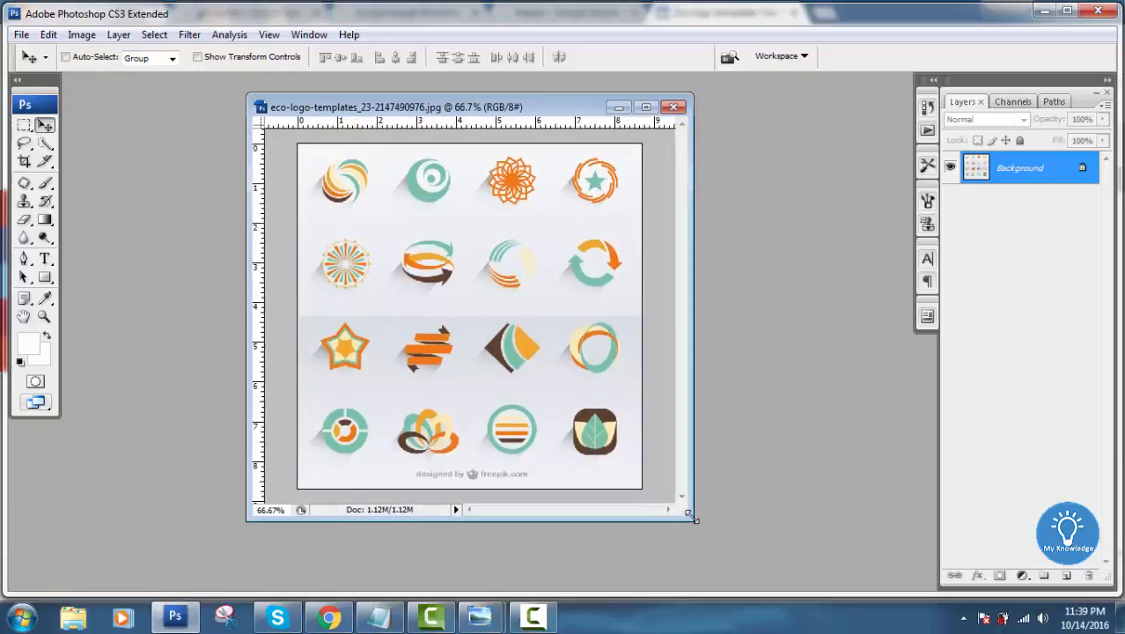
pyautogui.rightClick(354, 107)
pyautogui.click(396, 111)
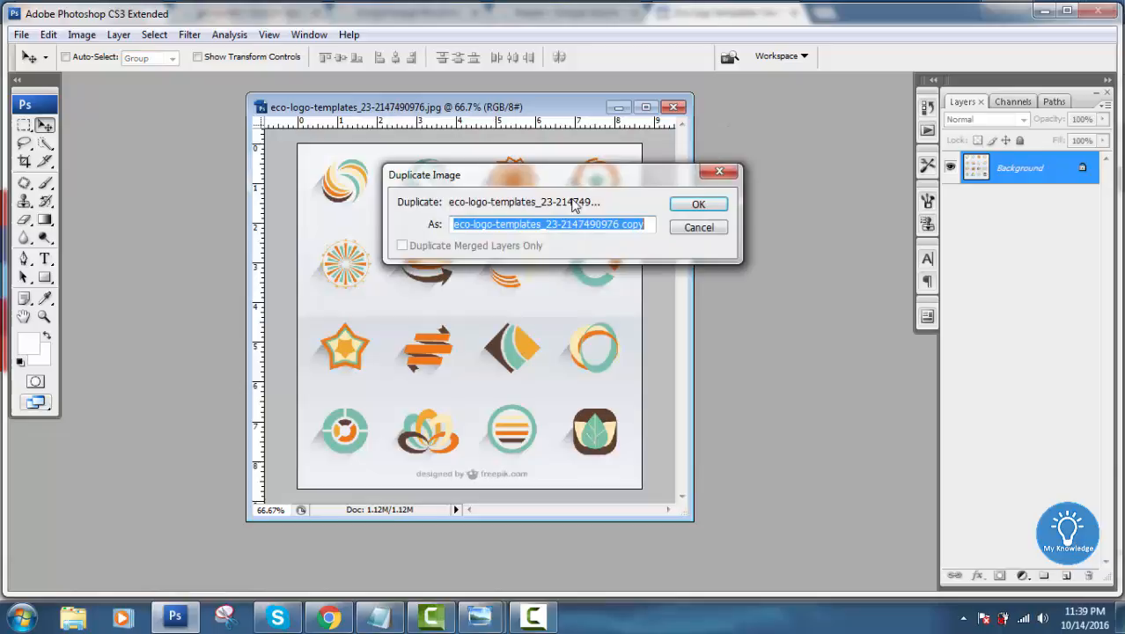
pyautogui.click(693, 202)
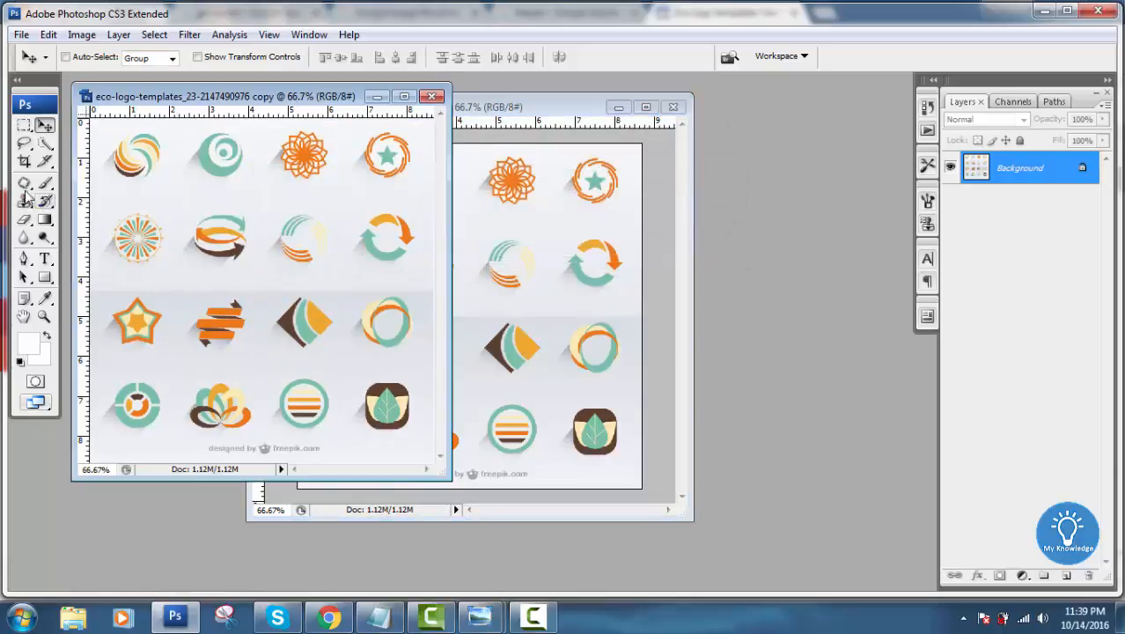
# Crop the duplicate image tightly to the brown, teal and orange diamond logo and switch to the Move tool.
pyautogui.click(24, 161)
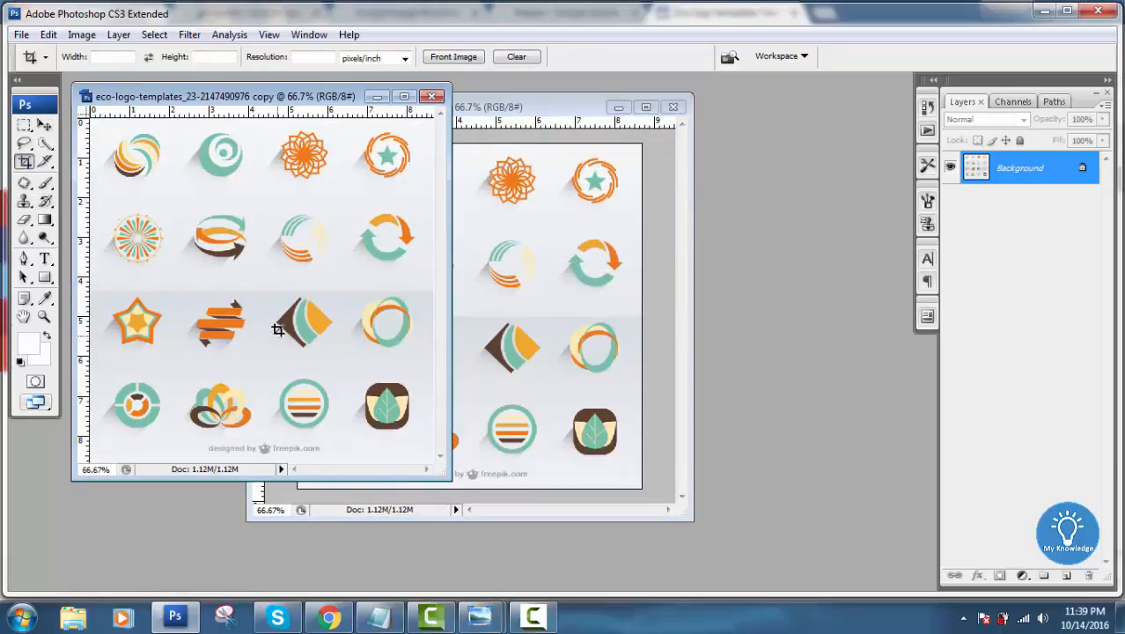
pyautogui.moveTo(269, 296); pyautogui.dragTo(342, 352)
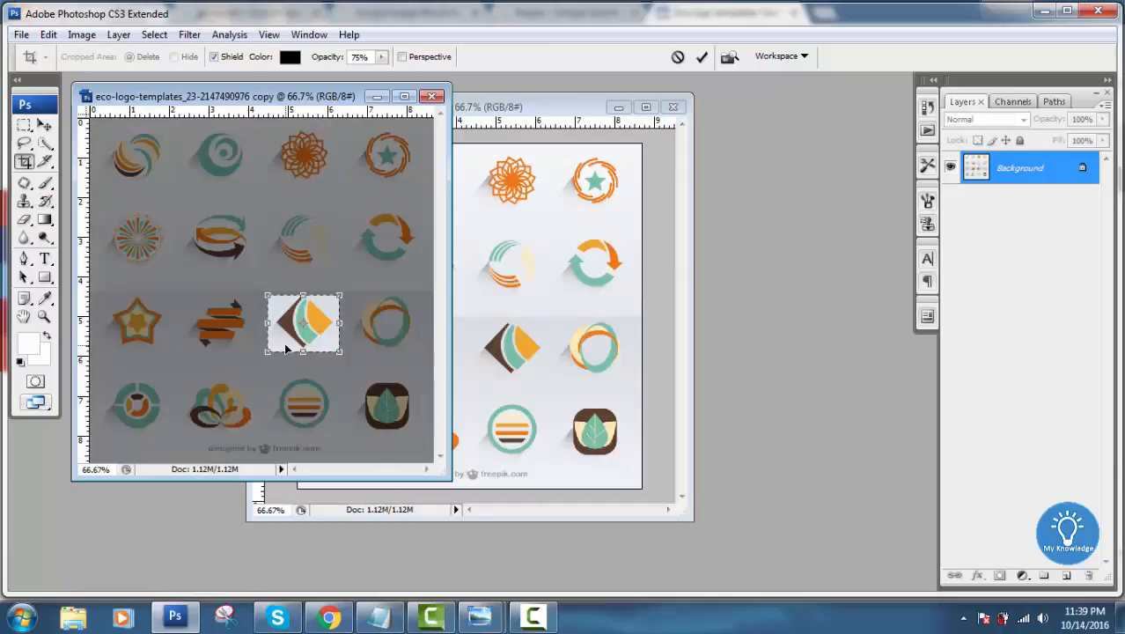
pyautogui.press('Return')
pyautogui.click(45, 125)
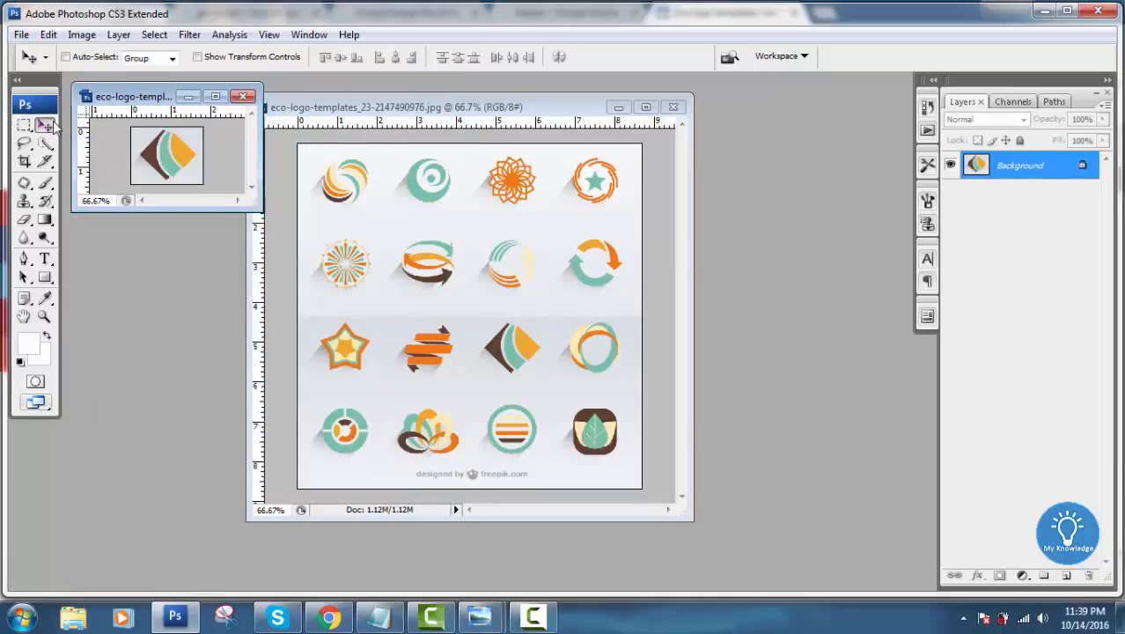
pyautogui.moveTo(444, 107); pyautogui.dragTo(452, 114)
pyautogui.rightClick(451, 114)
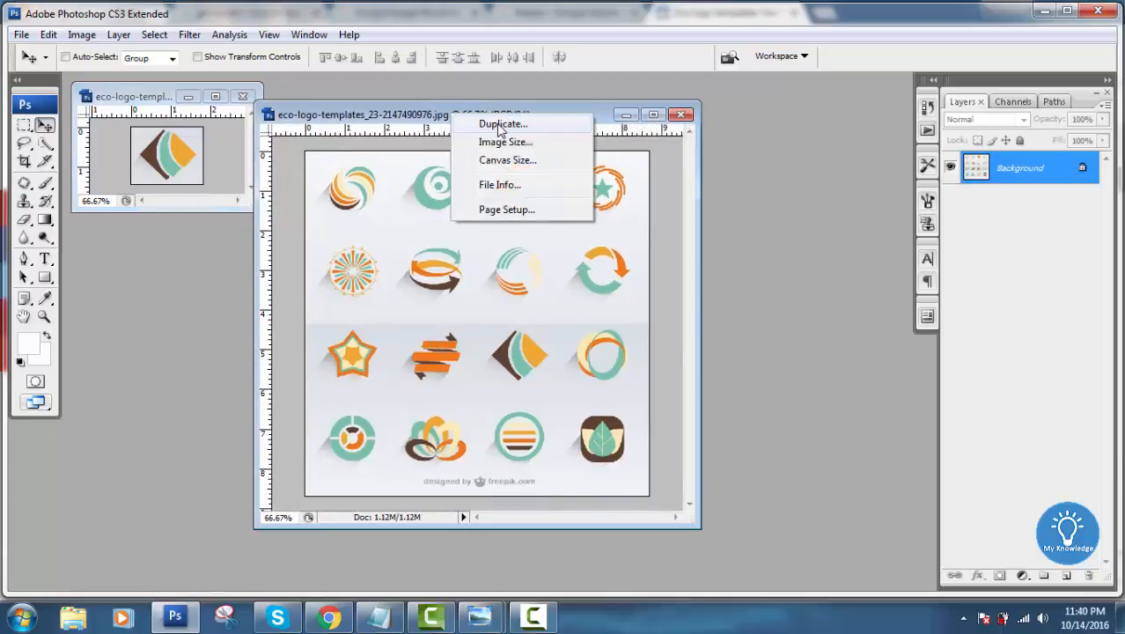
pyautogui.click(510, 123)
pyautogui.click(696, 202)
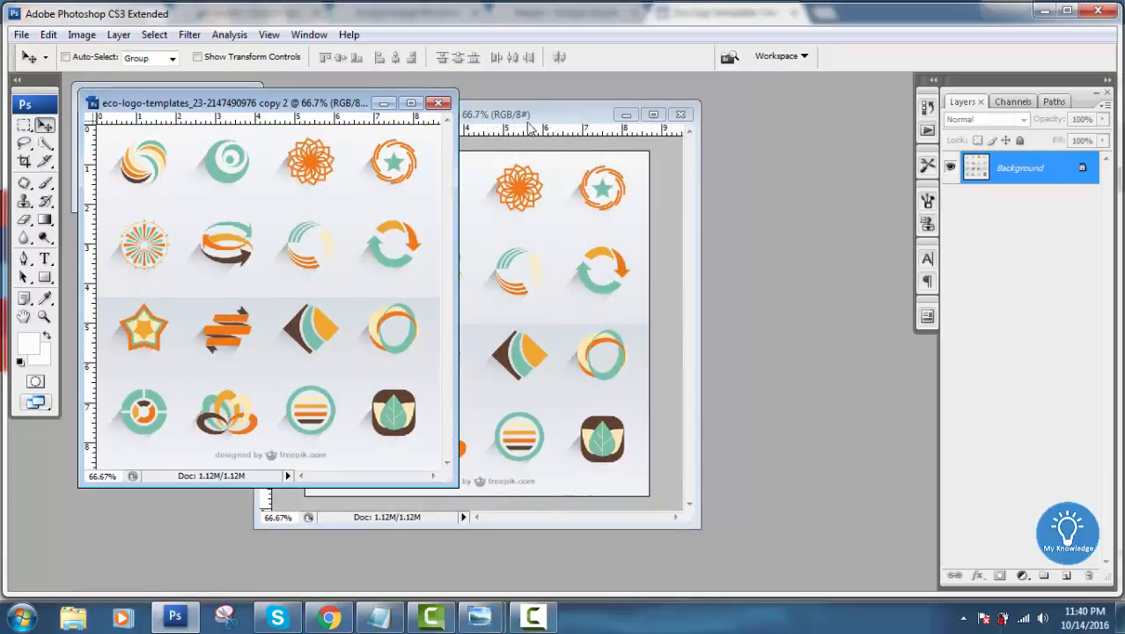
pyautogui.moveTo(544, 110); pyautogui.dragTo(694, 120)
pyautogui.click(777, 124)
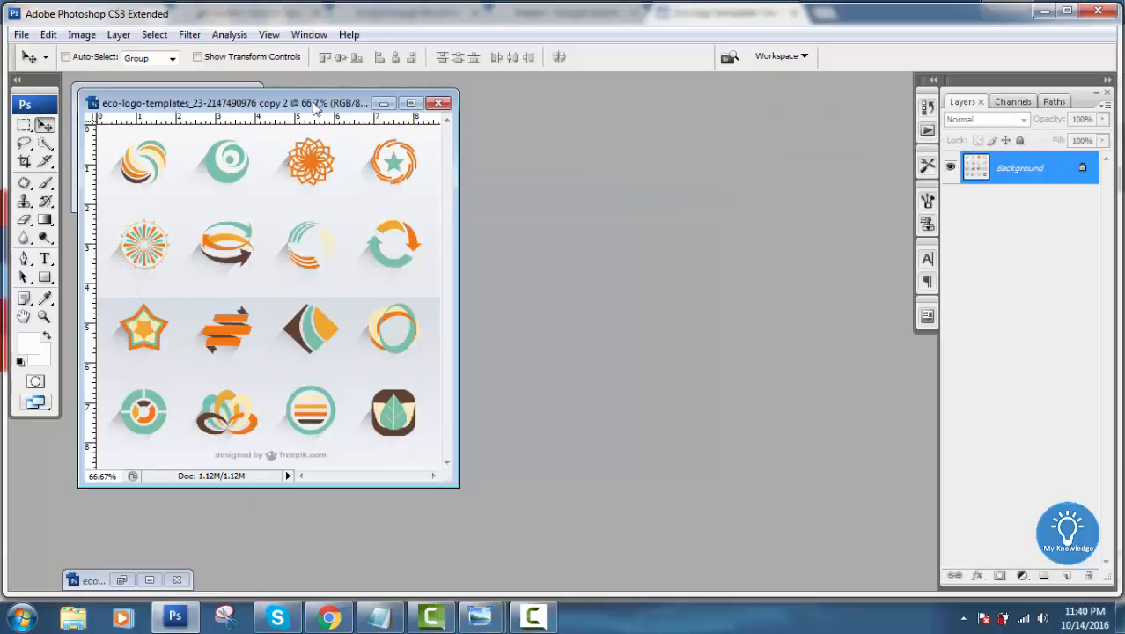
pyautogui.moveTo(315, 103); pyautogui.dragTo(526, 115)
# Fill a new layer in copy 2 with the light grey sampled from the cropped logo's background, and place the diamond logo onto it.
pyautogui.click(45, 299)
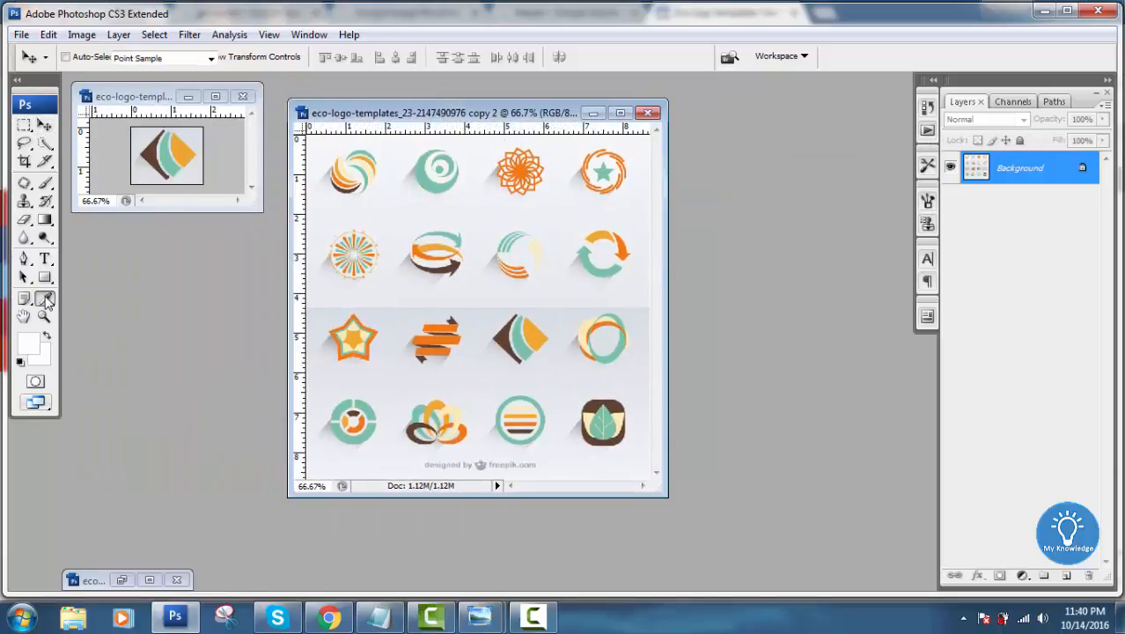
pyautogui.click(191, 173)
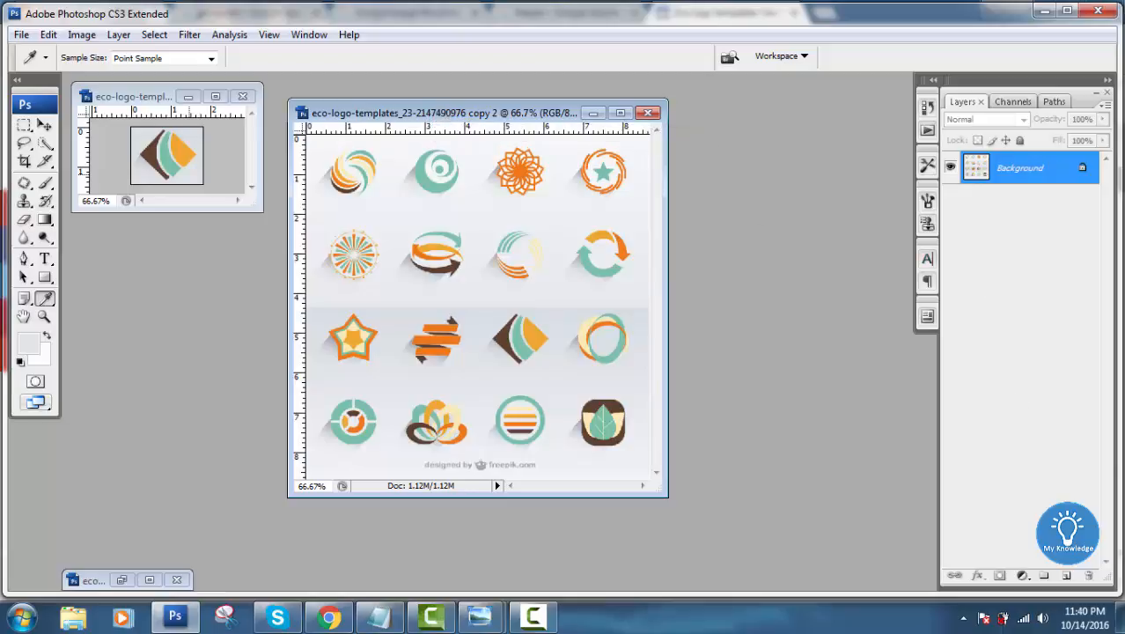
pyautogui.click(1066, 575)
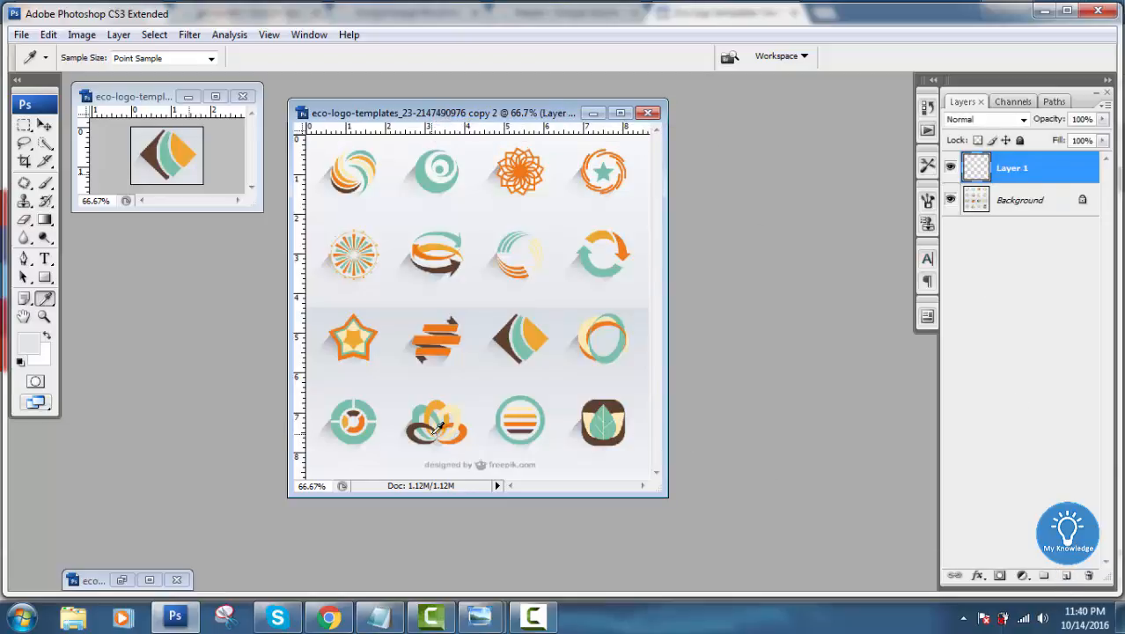
pyautogui.hotkey('alt', 'BackSpace')
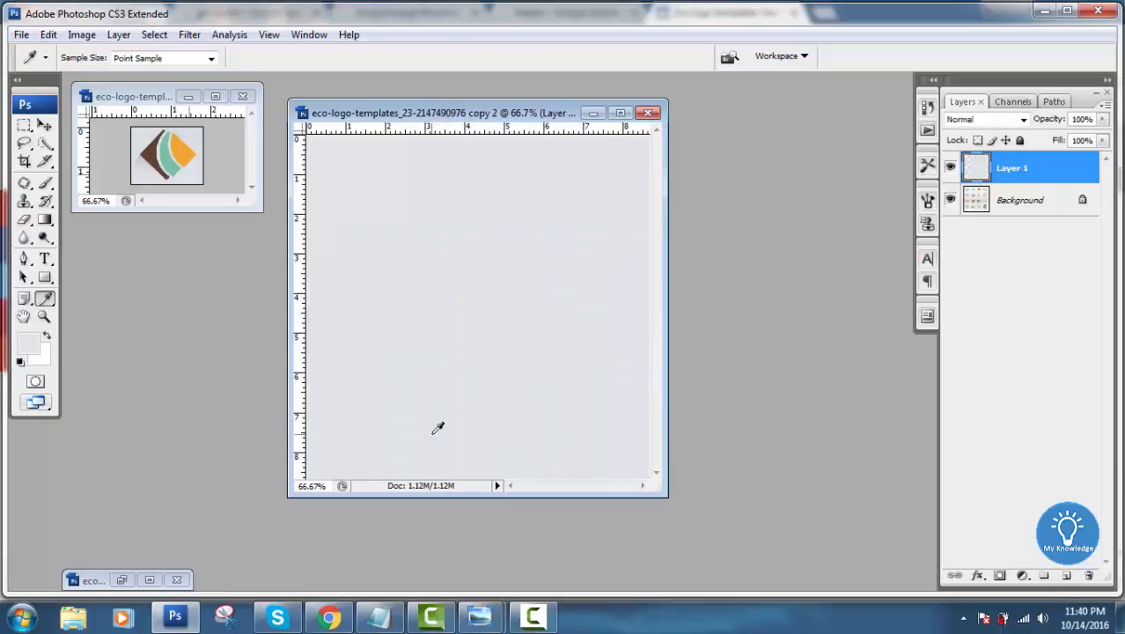
pyautogui.click(44, 125)
pyautogui.moveTo(163, 161); pyautogui.dragTo(420, 300)
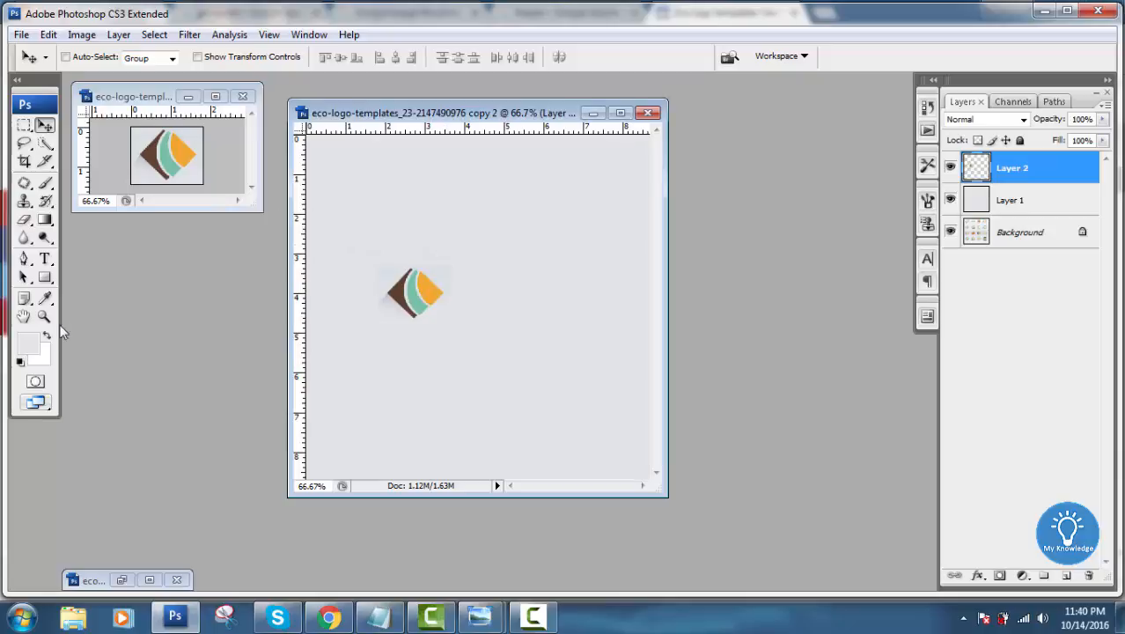
# Add the text "My tube" in Calibri 52.4 pt, coloured with the logo's dark brown, and position it just beside the diamond logo.
pyautogui.click(44, 259)
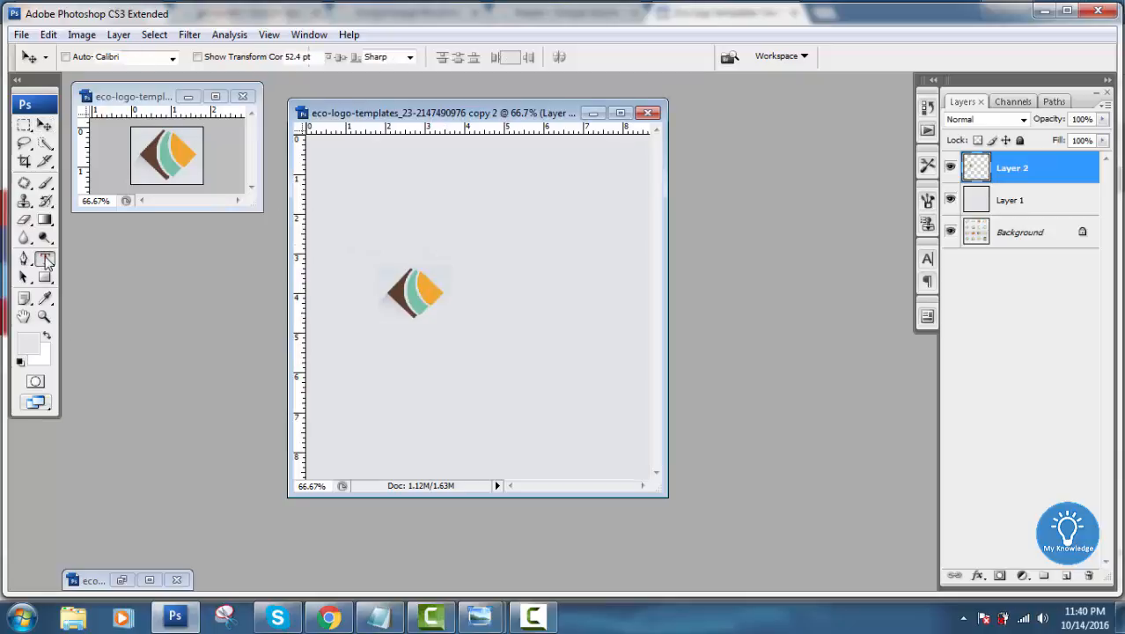
pyautogui.click(469, 302)
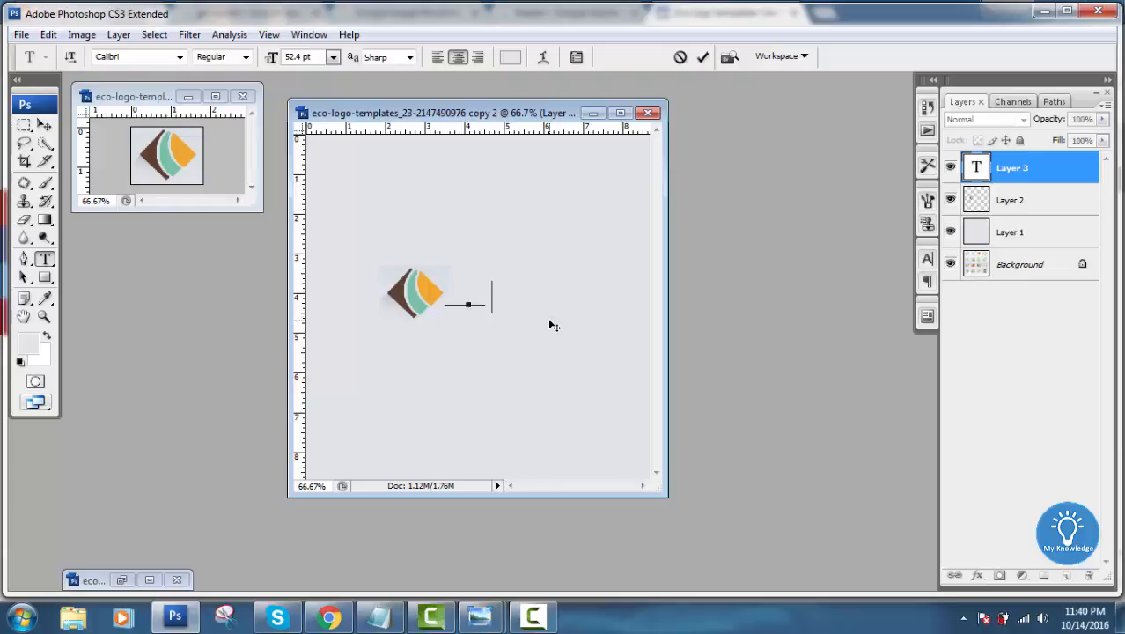
pyautogui.write('My Logo')
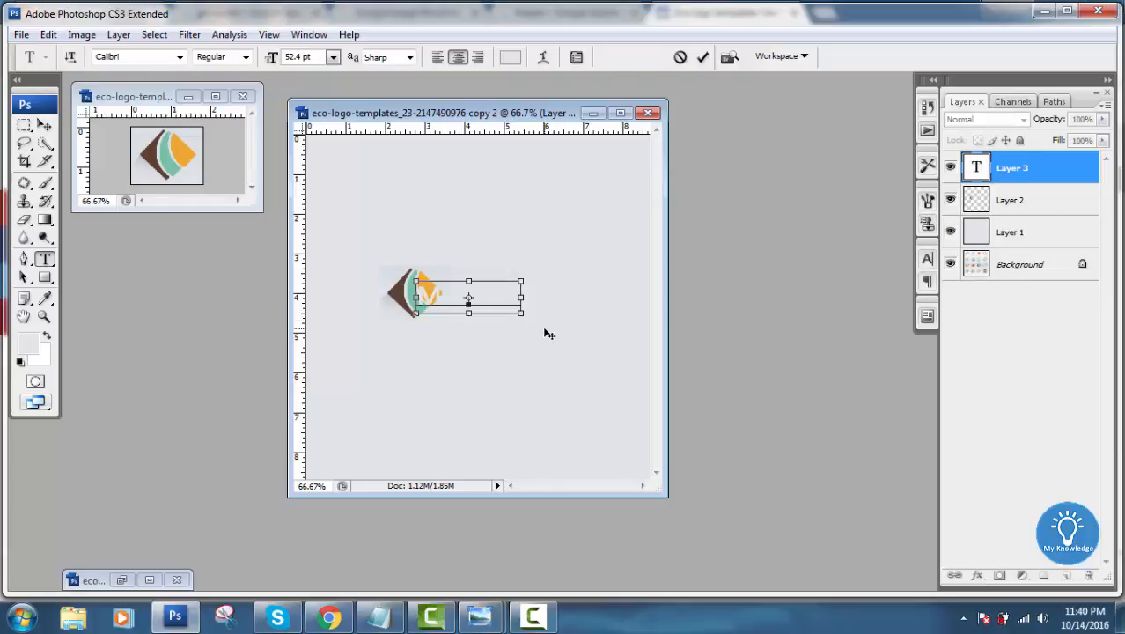
pyautogui.hotkey('ctrl', 'a')
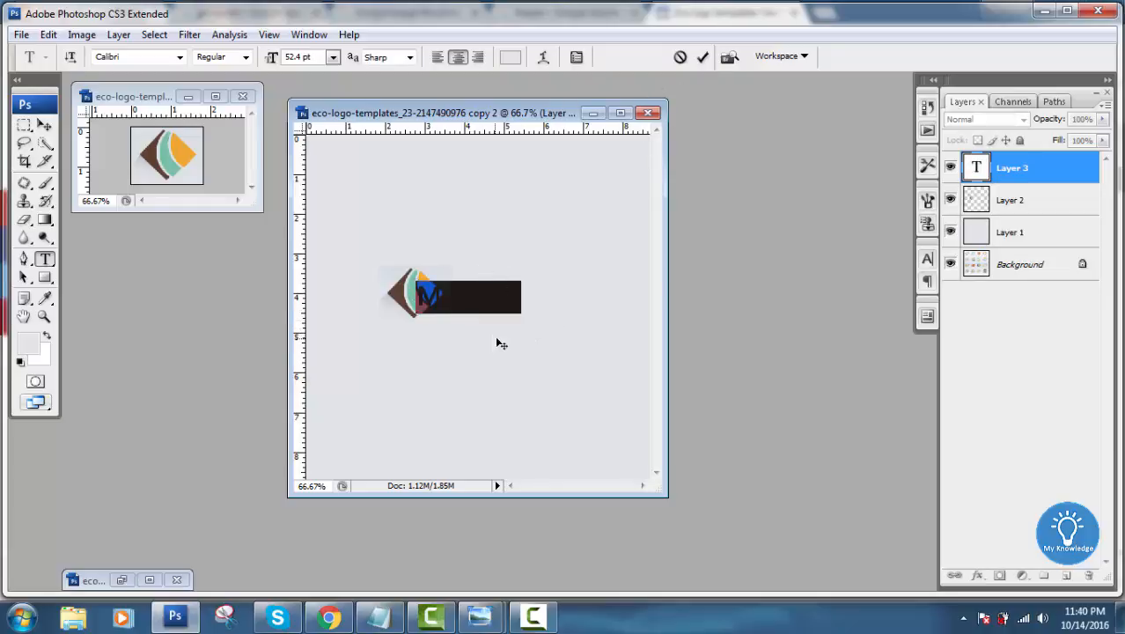
pyautogui.click(513, 59)
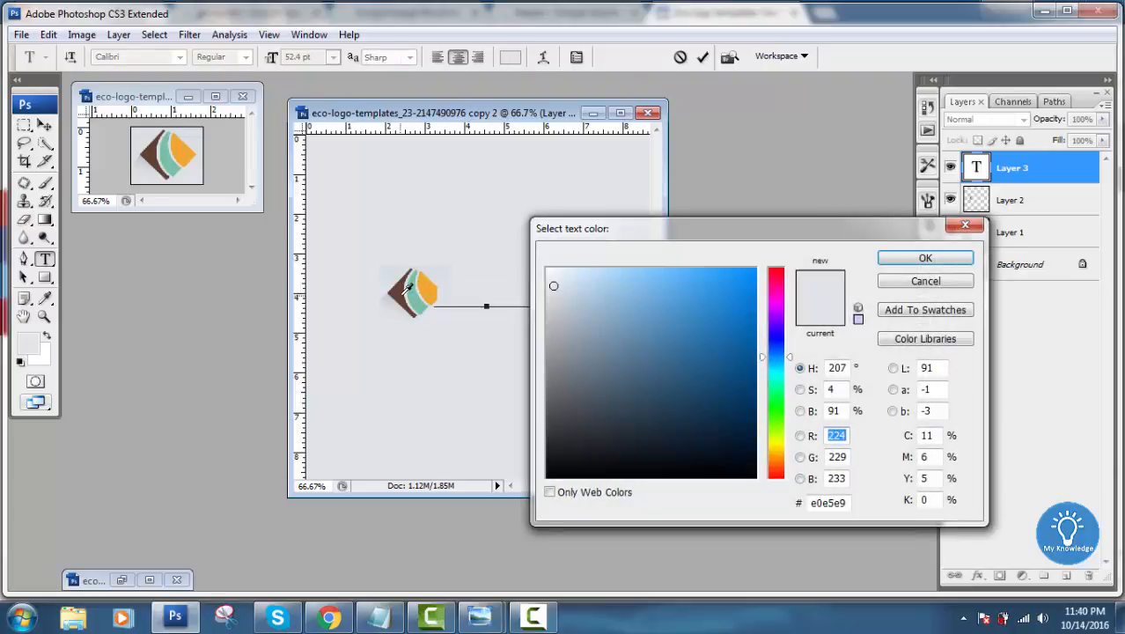
pyautogui.click(402, 294)
pyautogui.click(925, 258)
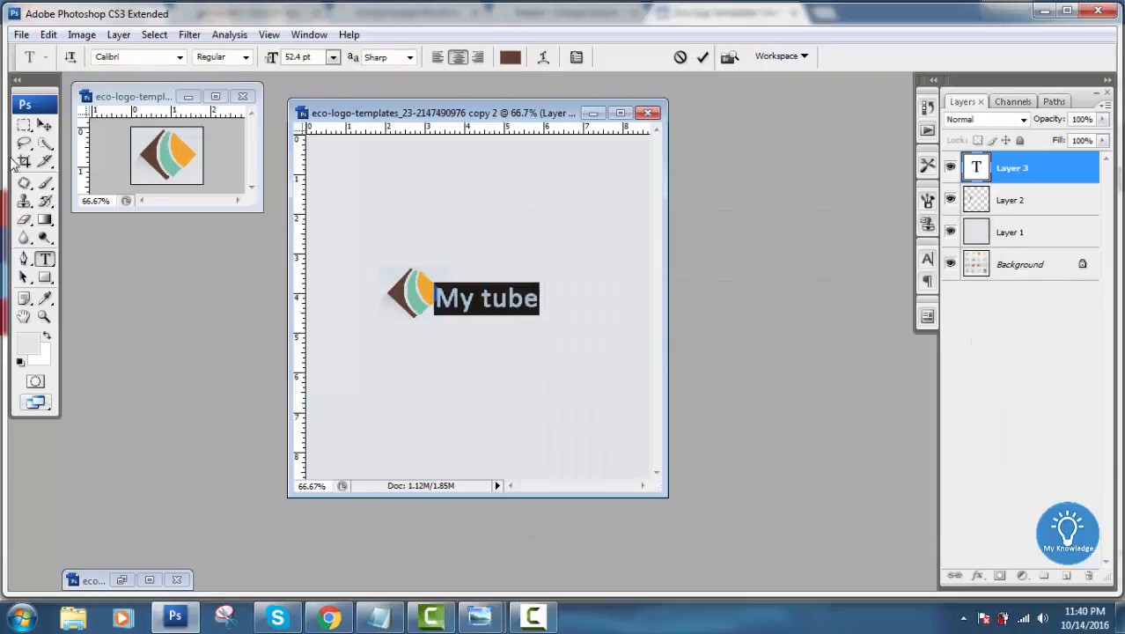
pyautogui.click(44, 125)
pyautogui.moveTo(473, 308); pyautogui.dragTo(484, 302)
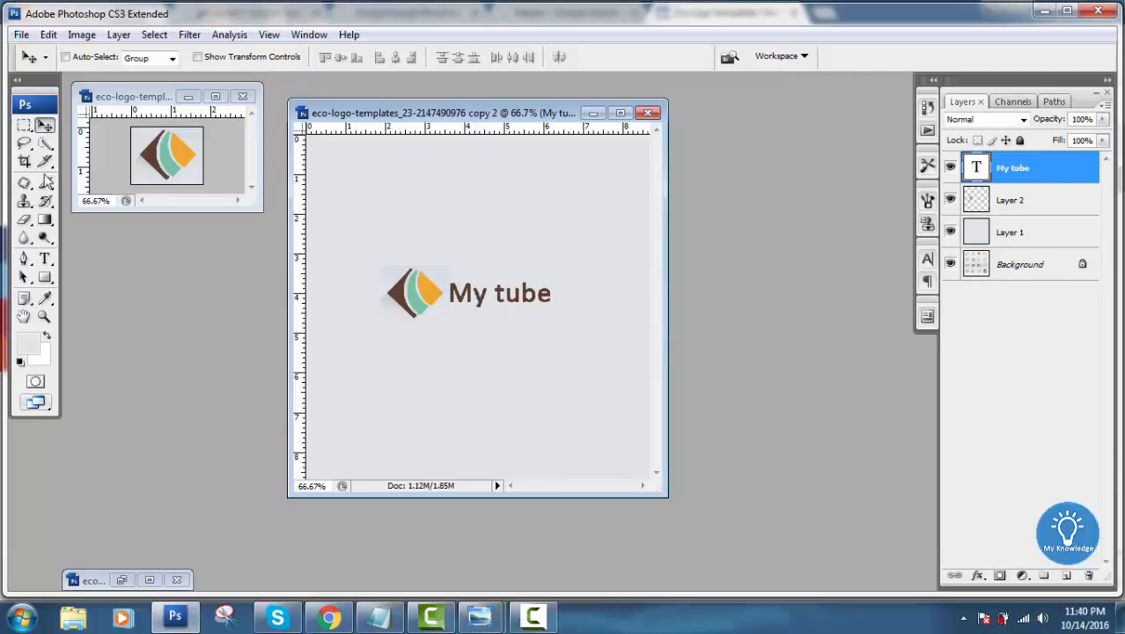
# Crop copy 2 closely around the diamond logo and "My tube" text, and move its window towards the middle of the workspace.
pyautogui.click(24, 161)
pyautogui.moveTo(353, 248)
pyautogui.mouseDown()
pyautogui.moveTo(601, 357)
pyautogui.moveTo(602, 333)
pyautogui.mouseUp()
pyautogui.press('Return')
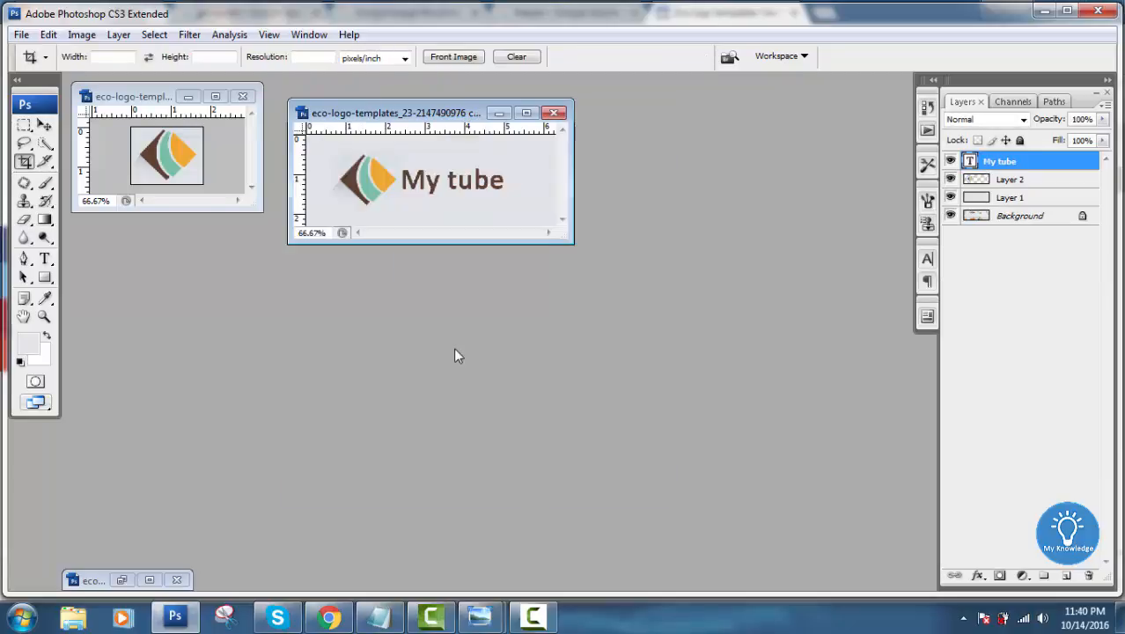
pyautogui.press('v')
pyautogui.moveTo(457, 114); pyautogui.dragTo(502, 177)
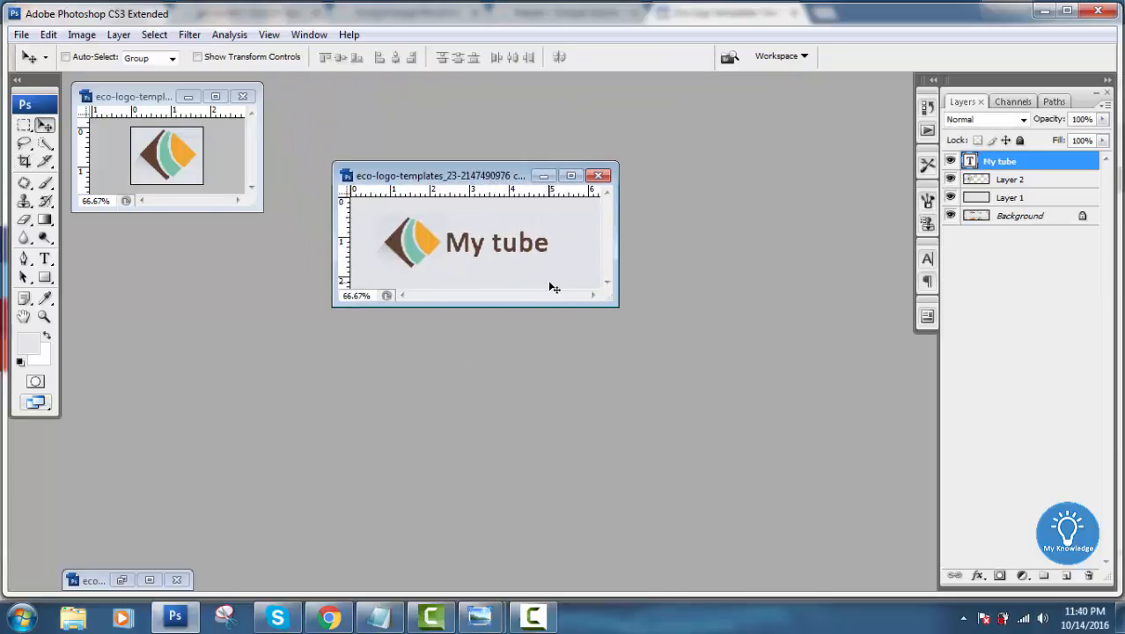
# Save the cropped logo design to the Desktop as a High-quality, Baseline Optimized JPEG named "my logo".
pyautogui.click(21, 34)
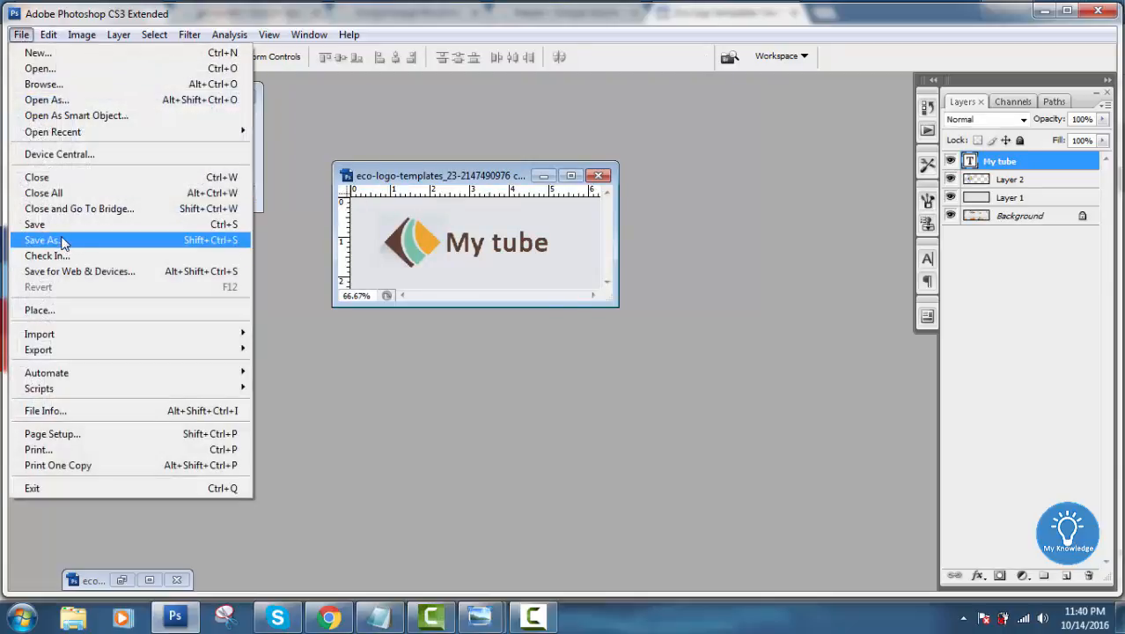
pyautogui.click(61, 228)
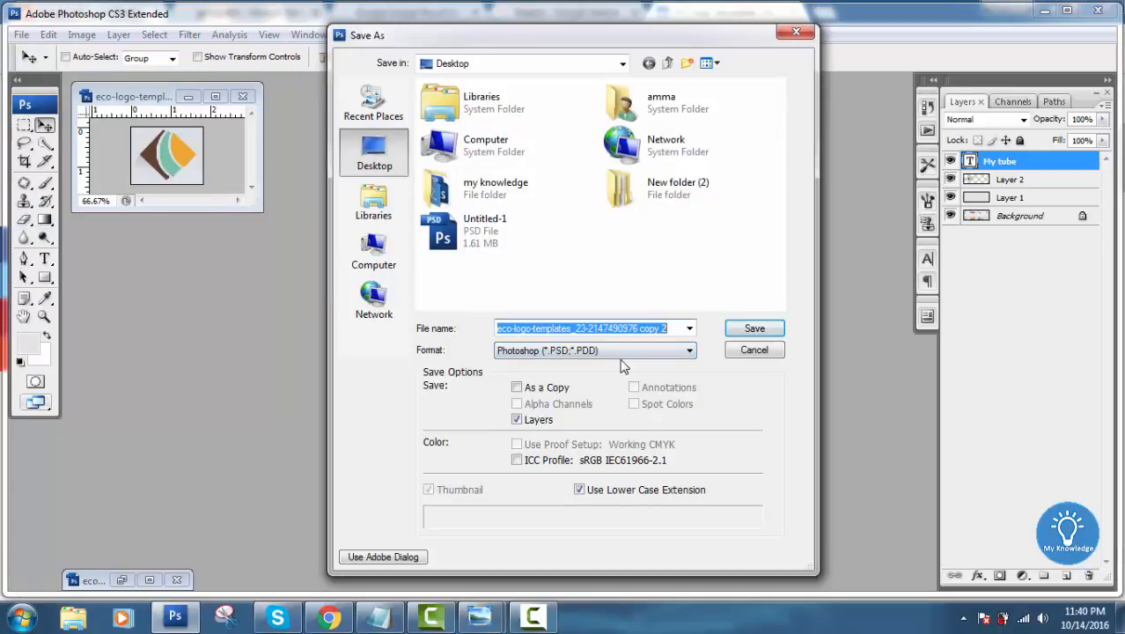
pyautogui.write('my')
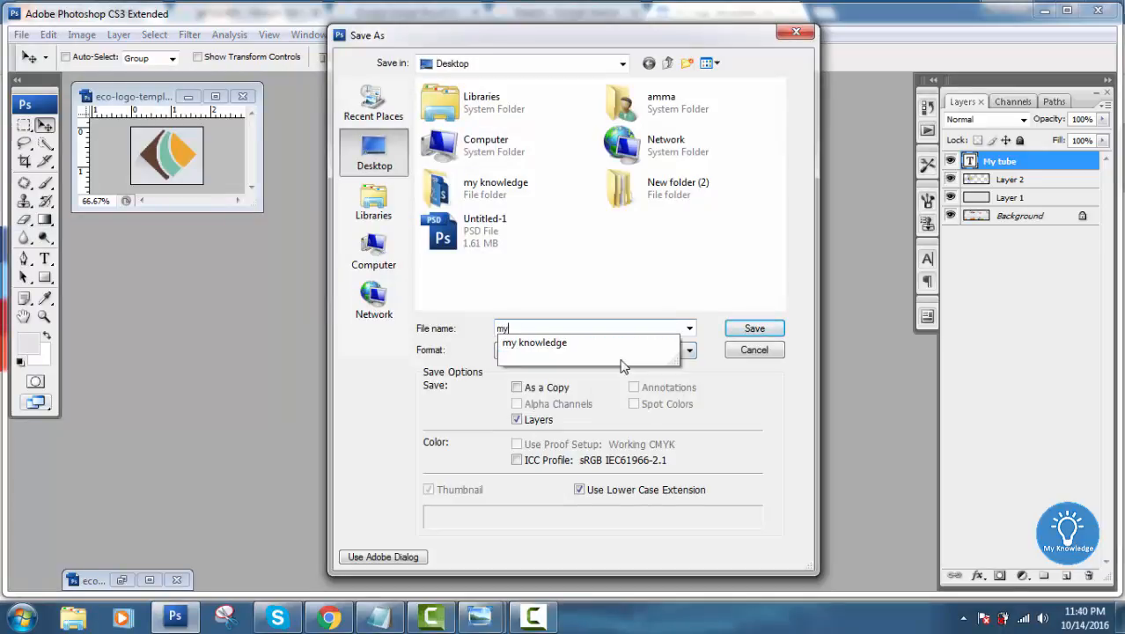
pyautogui.write(' logo')
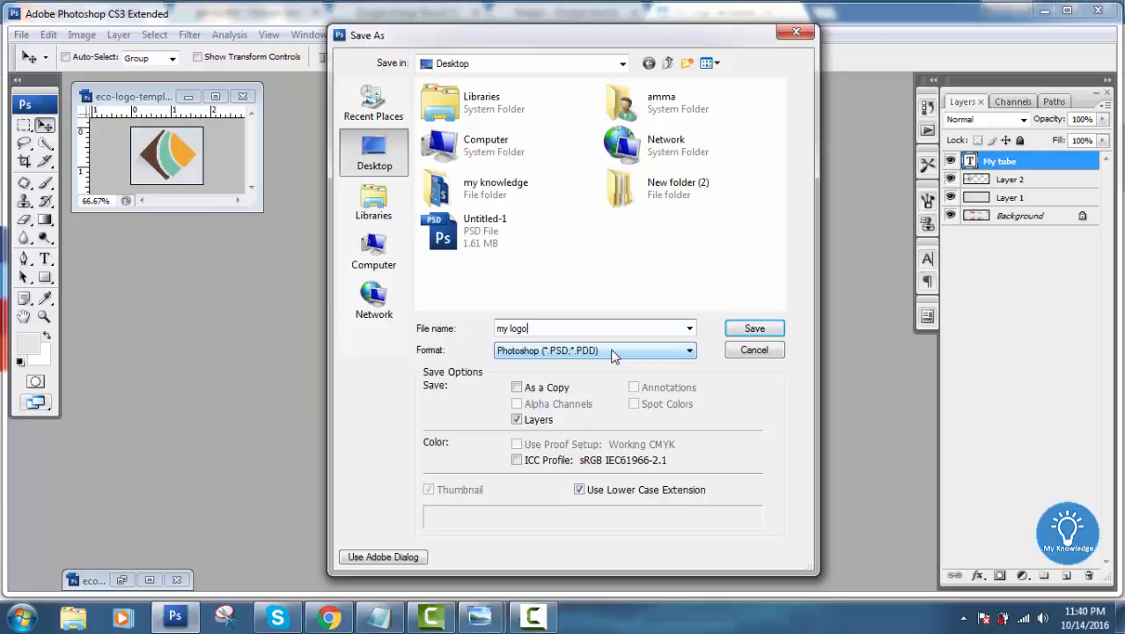
pyautogui.click(612, 350)
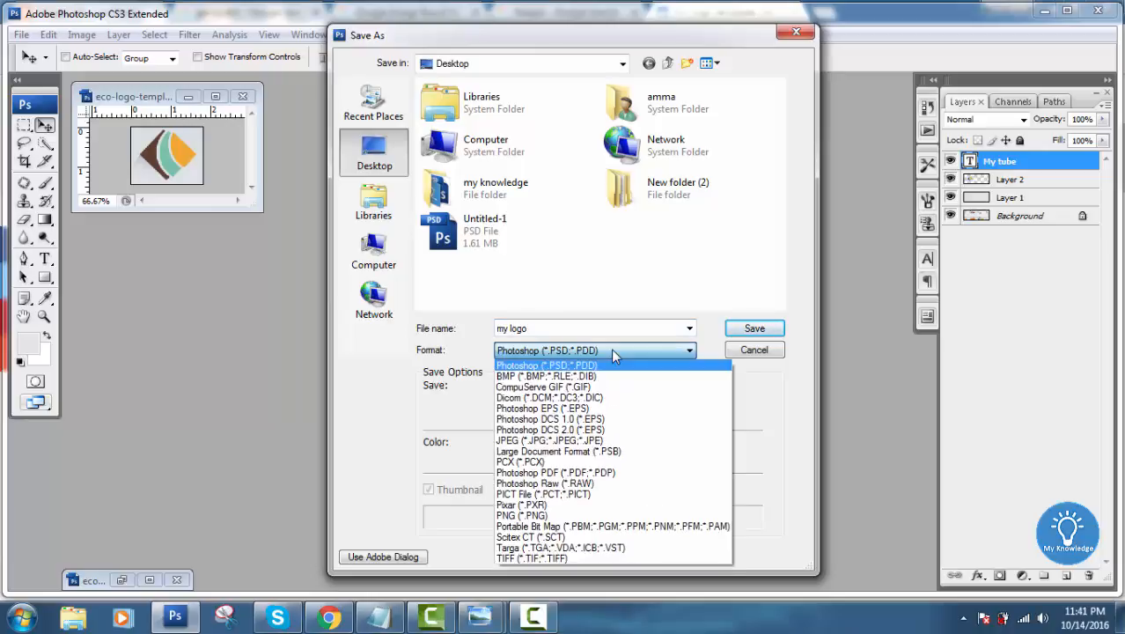
pyautogui.click(596, 440)
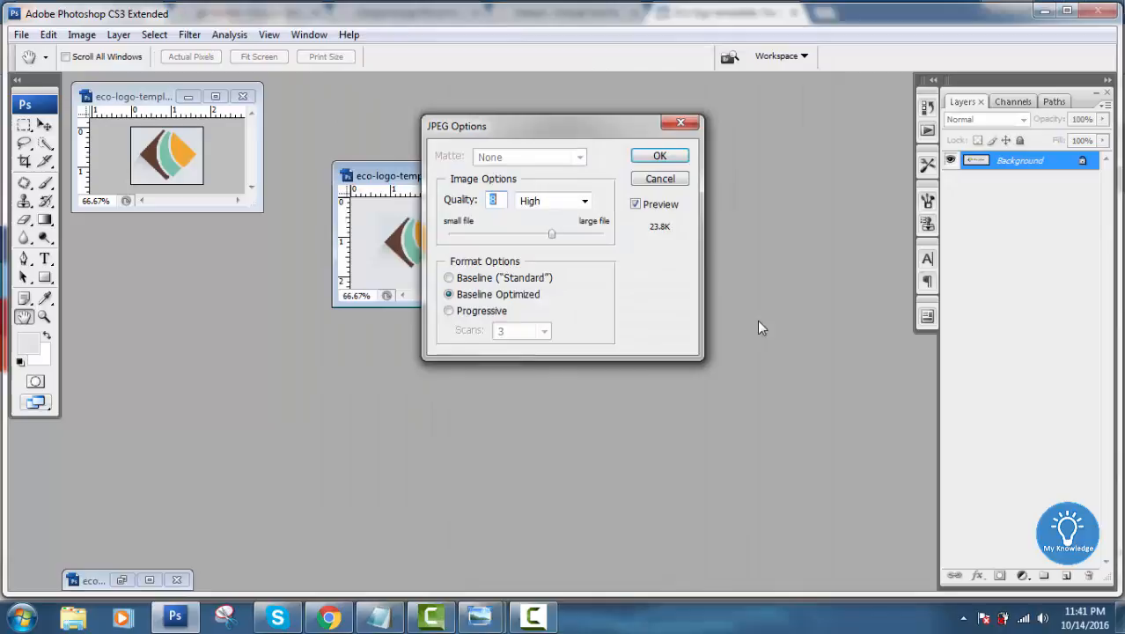
pyautogui.click(659, 156)
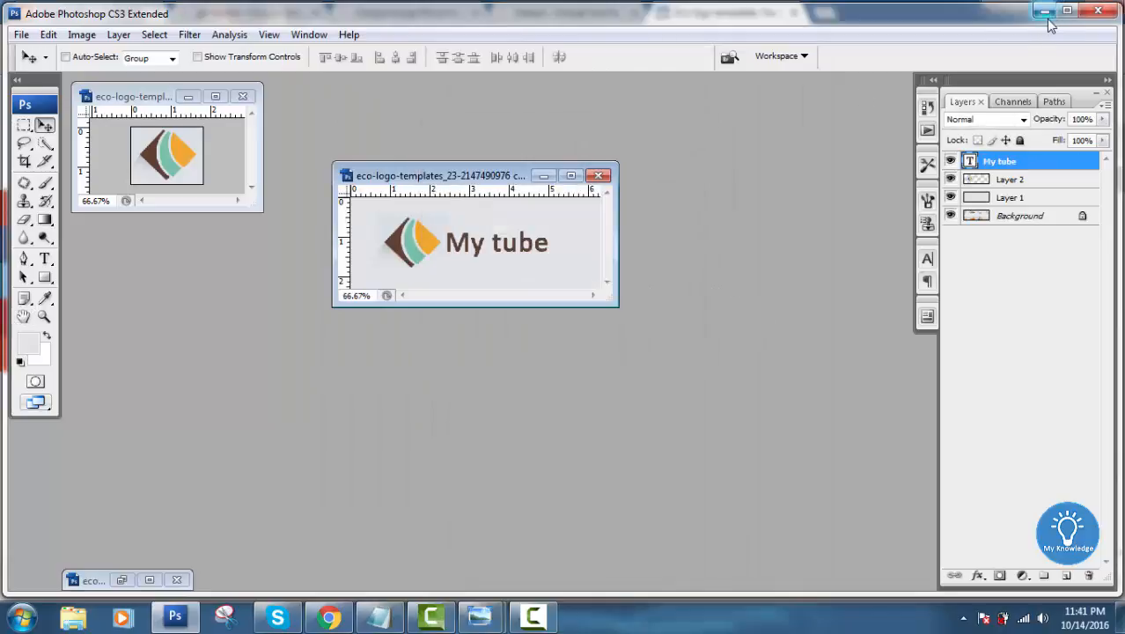
# Minimize Photoshop, view the "my logo" image from the Desktop in Windows Photo Viewer, and restore the viewer to a smaller window.
pyautogui.click(1045, 10)
pyautogui.click(1047, 9)
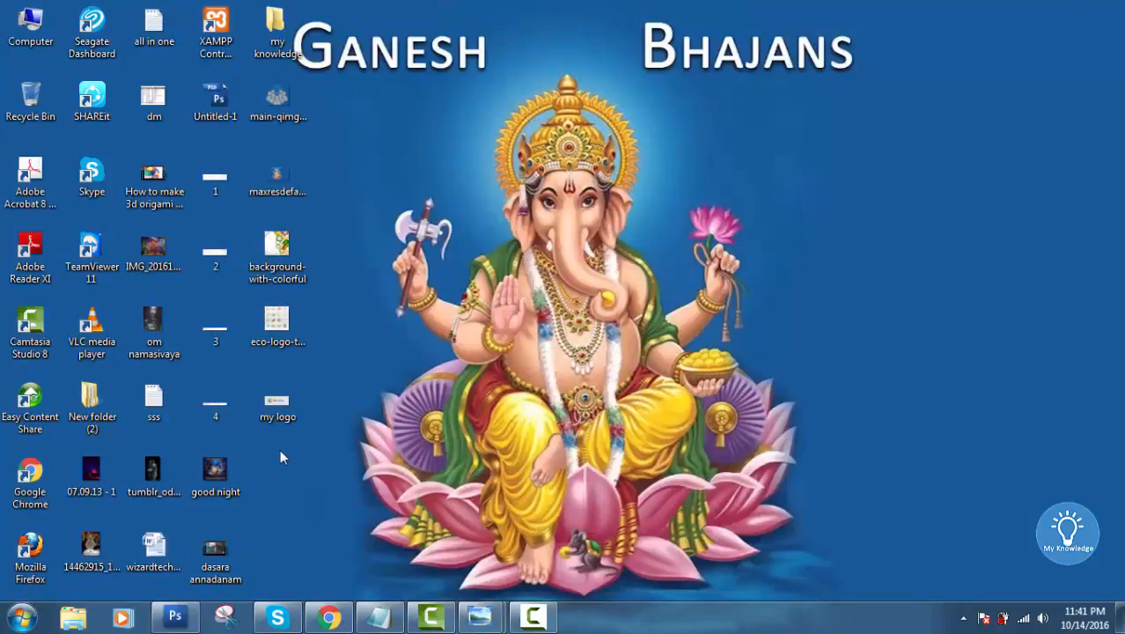
pyautogui.doubleClick(282, 403)
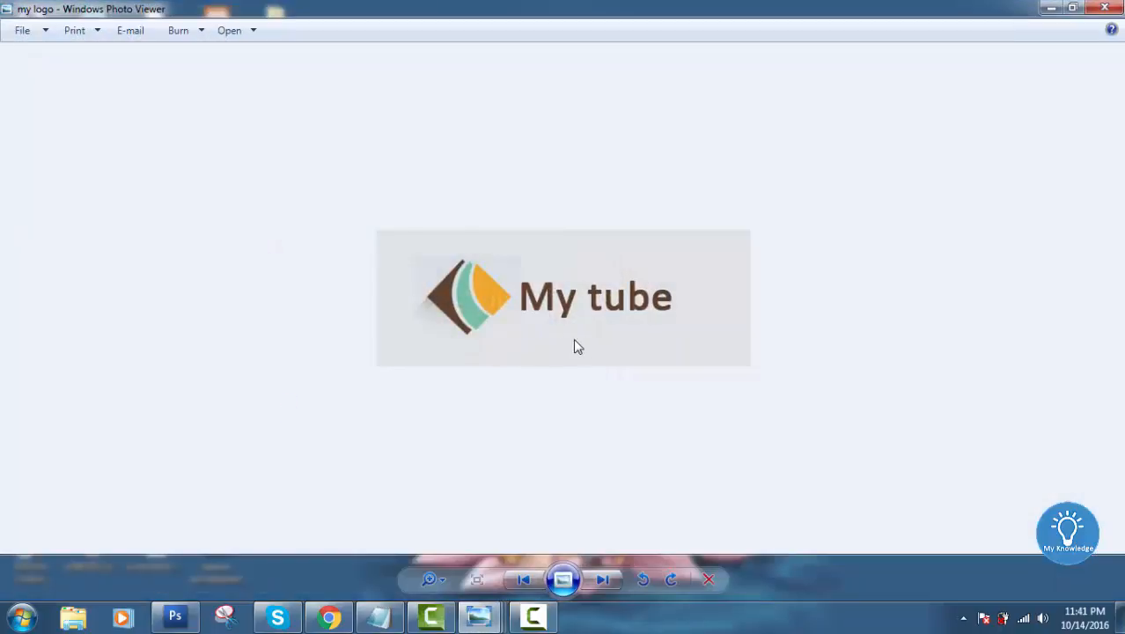
pyautogui.click(1071, 9)
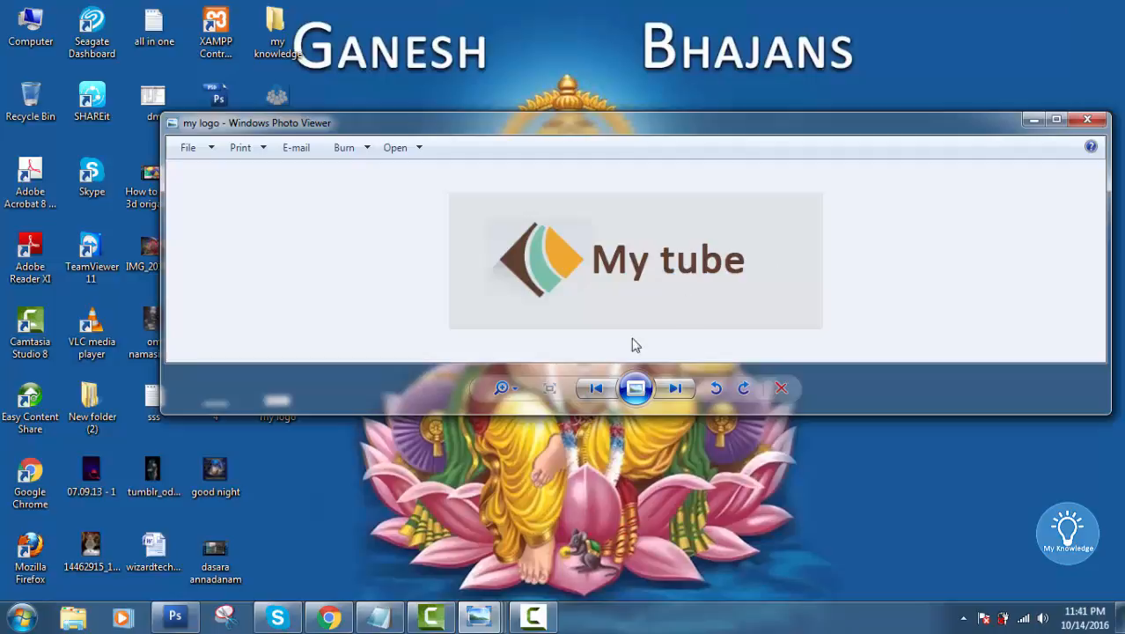
# Switch to Chrome and view the Freepik eco logo templates page from its header and search field.
pyautogui.click(328, 616)
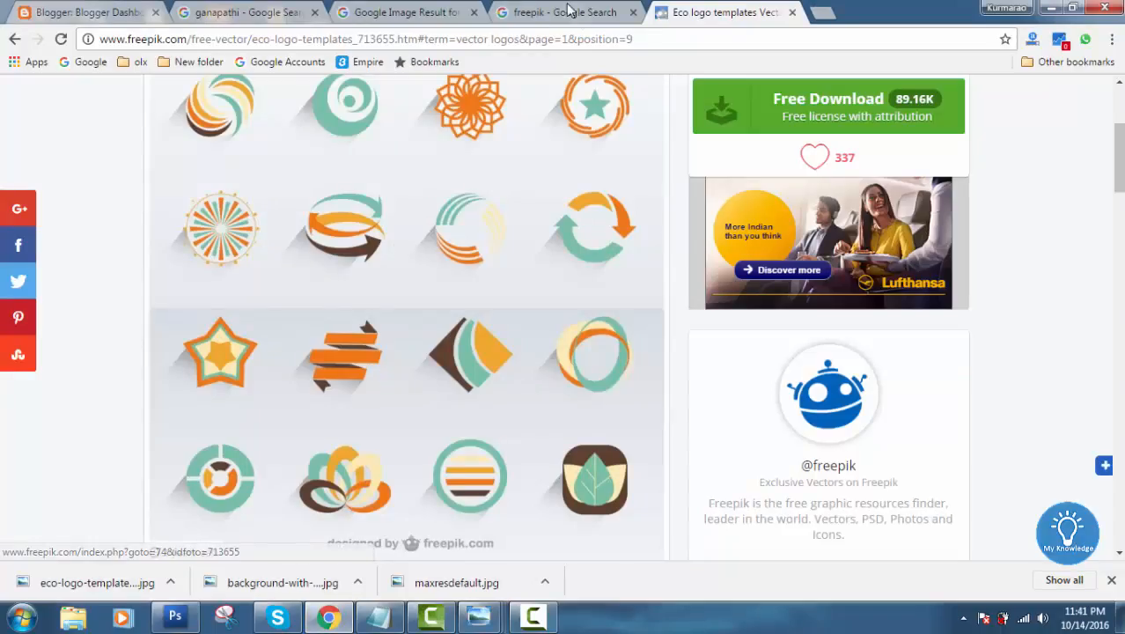
pyautogui.scroll(3, 518, 227)
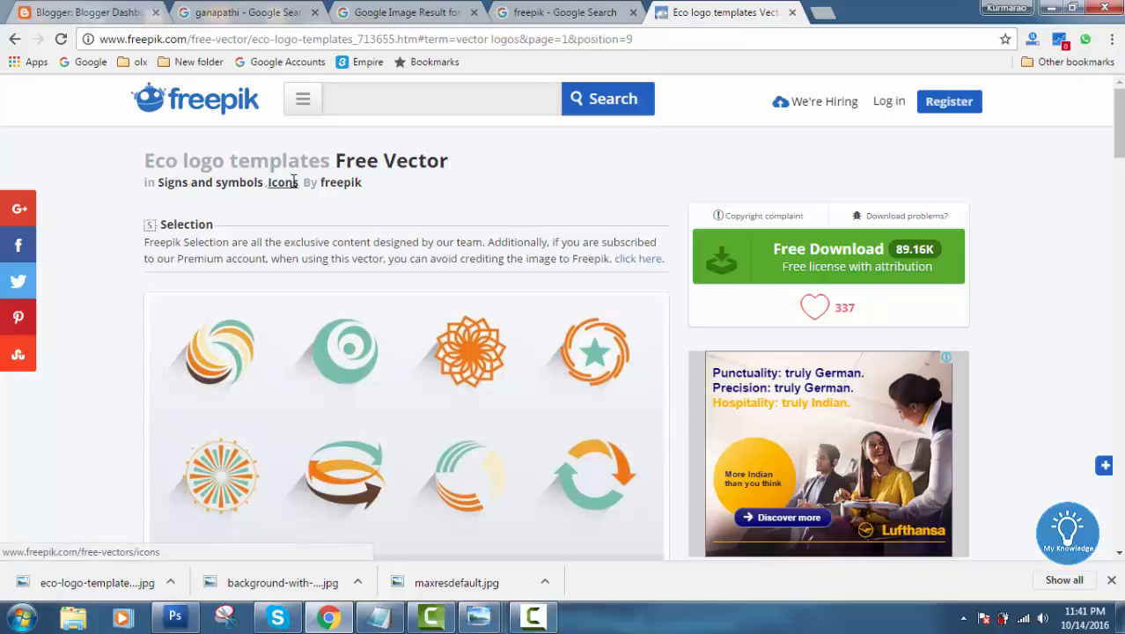
pyautogui.click(483, 95)
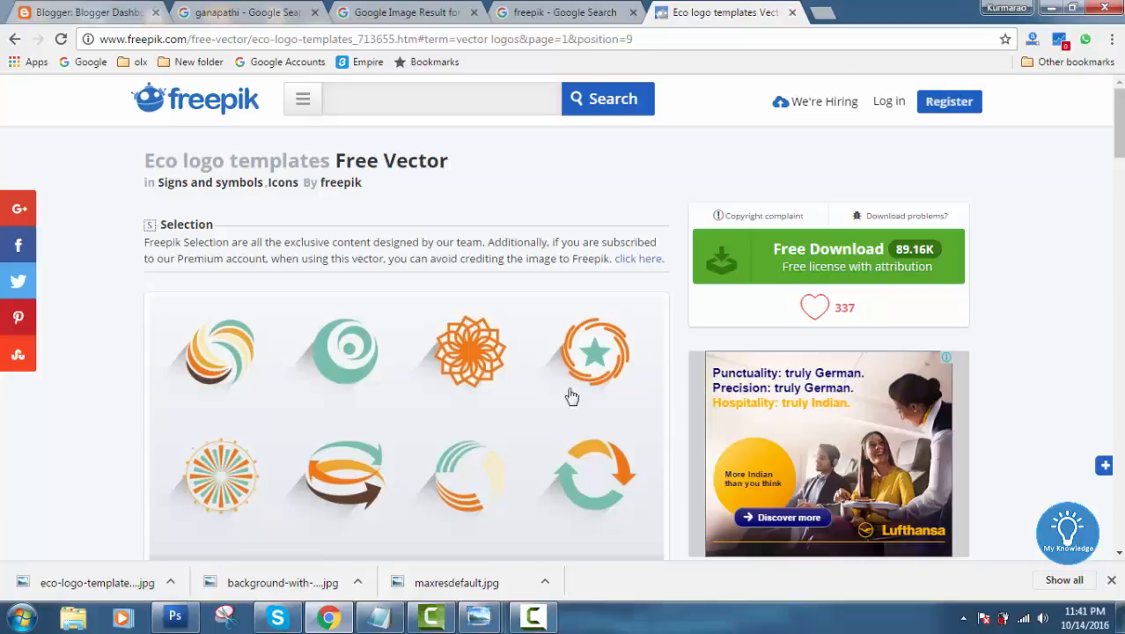
pyautogui.click(534, 619)
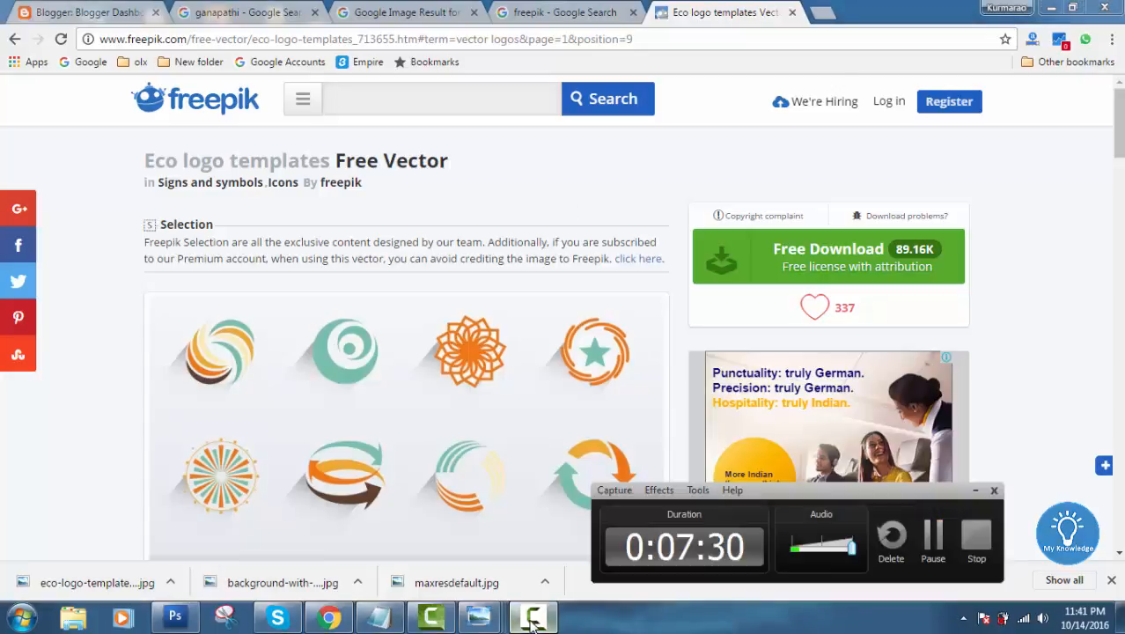